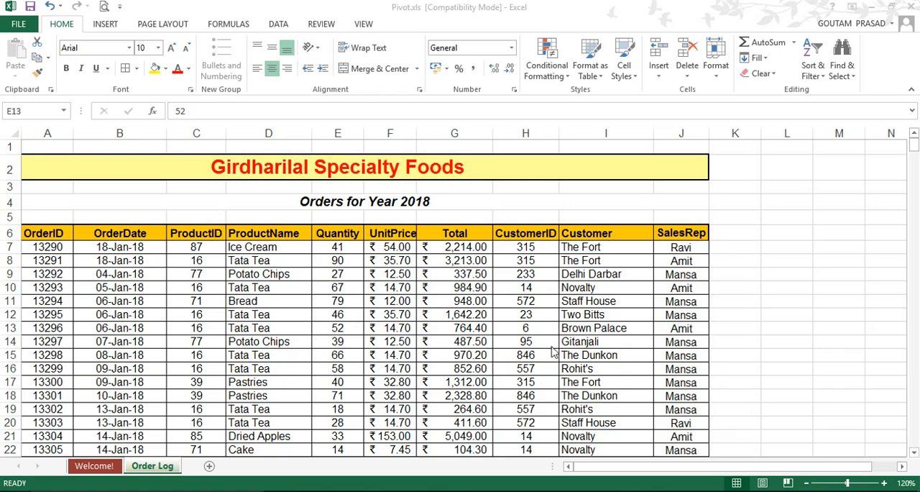
# Step: Look through the order records in the Order Log sheet and return to the column headers
pyautogui.scroll(-6, 552, 350)
pyautogui.scroll(6, 552, 350)
pyautogui.scroll(-8, 494, 328)
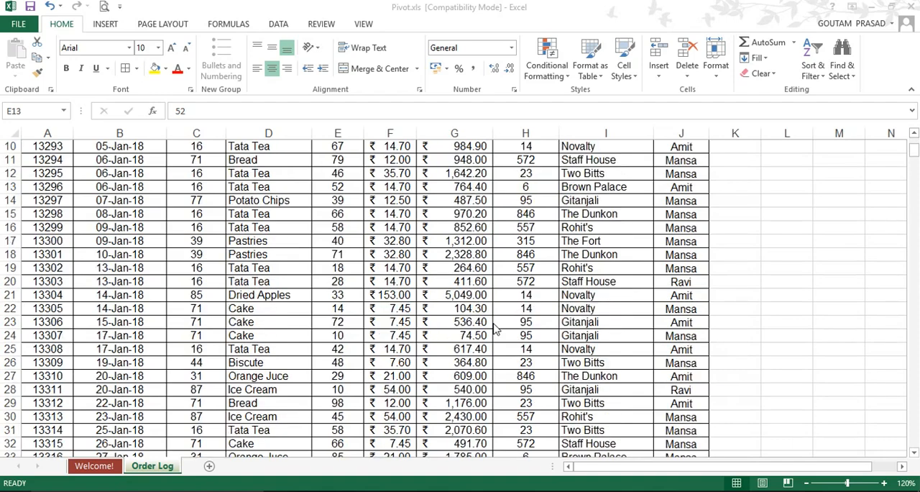
pyautogui.scroll(-10, 494, 328)
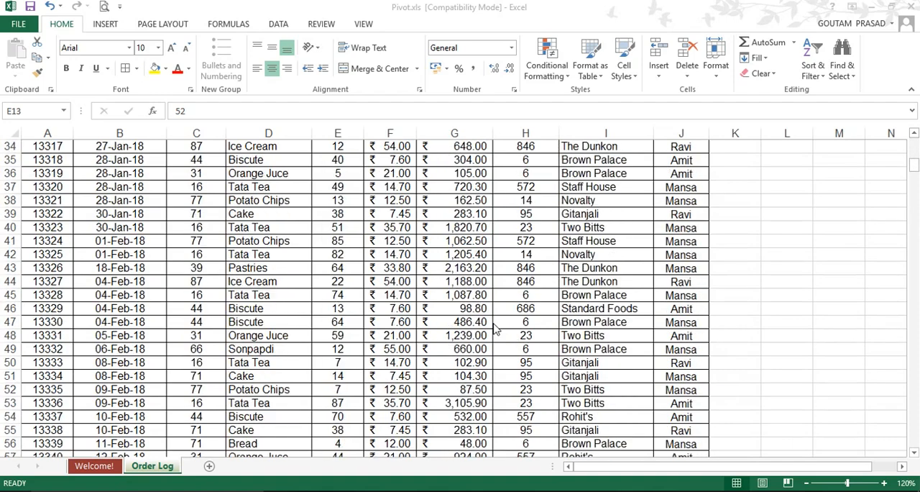
pyautogui.scroll(-5, 494, 328)
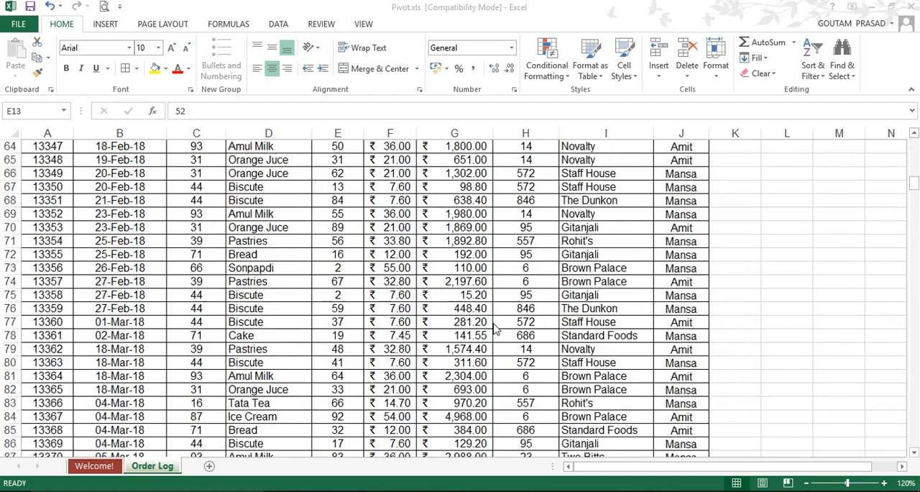
pyautogui.scroll(20, 494, 327)
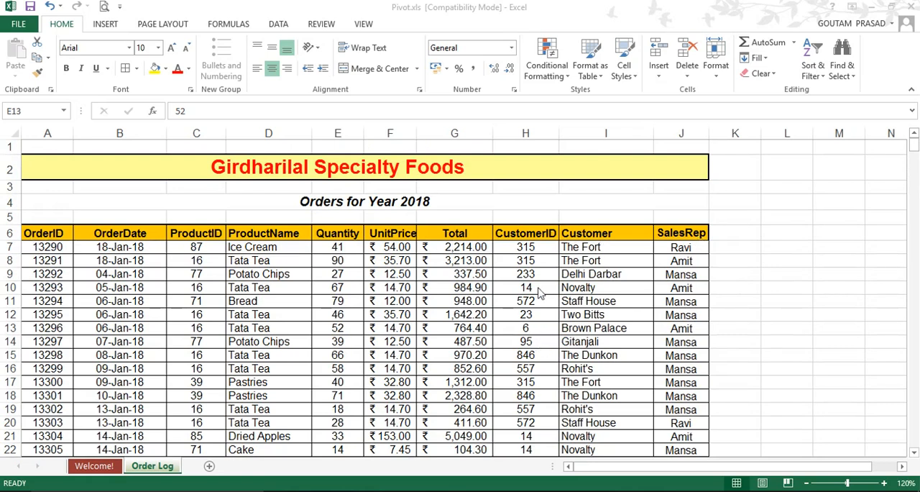
pyautogui.scroll(-1, 513, 370)
pyautogui.scroll(1, 513, 363)
# Step: Freeze the panes above row 7 so the title and column headers stay visible
pyautogui.click(8, 247)
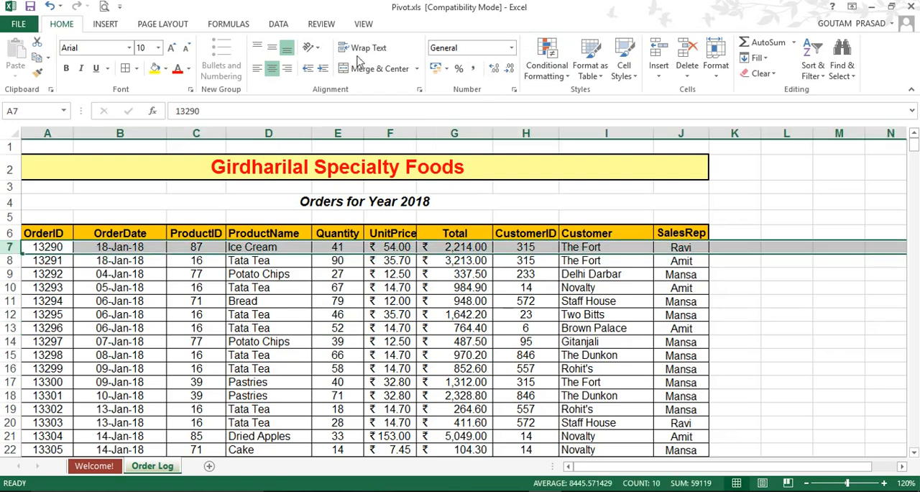
pyautogui.click(363, 24)
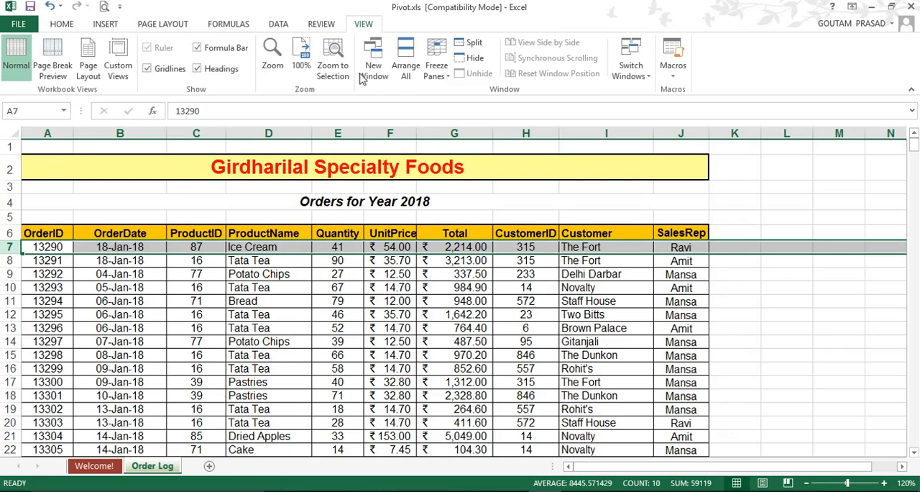
pyautogui.click(443, 77)
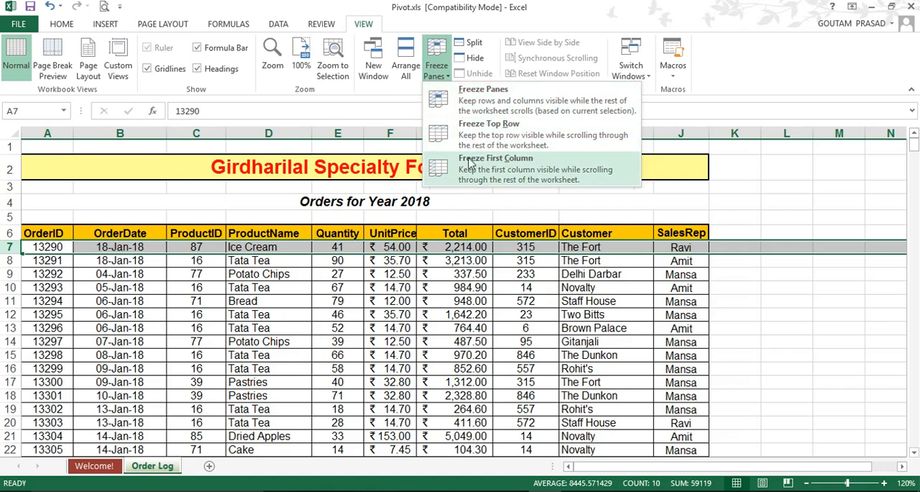
pyautogui.click(498, 101)
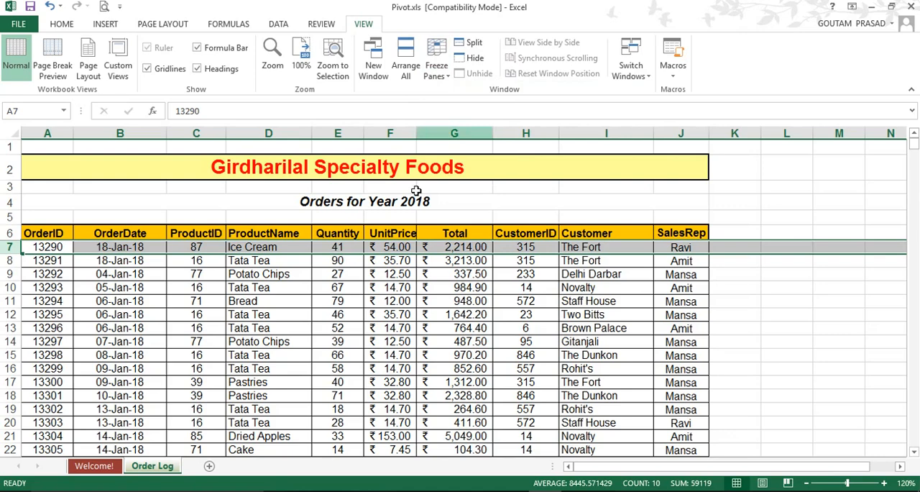
# Step: Check the frozen header rows by browsing down the order records and back to the first order
pyautogui.click(306, 305)
pyautogui.scroll(-4, 327, 331)
pyautogui.scroll(3, 324, 335)
pyautogui.scroll(1, 324, 334)
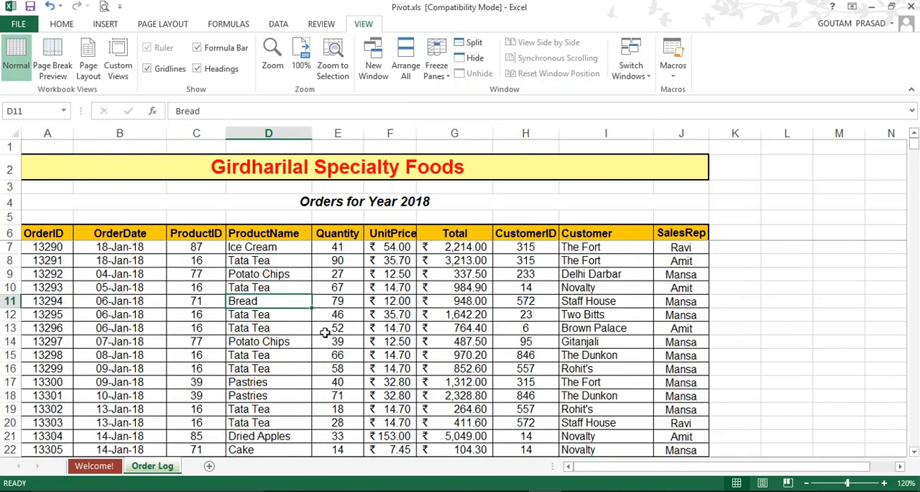
pyautogui.scroll(-3, 317, 298)
pyautogui.scroll(-4, 316, 295)
pyautogui.scroll(7, 316, 295)
pyautogui.scroll(-6, 389, 325)
pyautogui.scroll(4, 373, 344)
pyautogui.scroll(2, 373, 344)
pyautogui.scroll(-20, 222, 343)
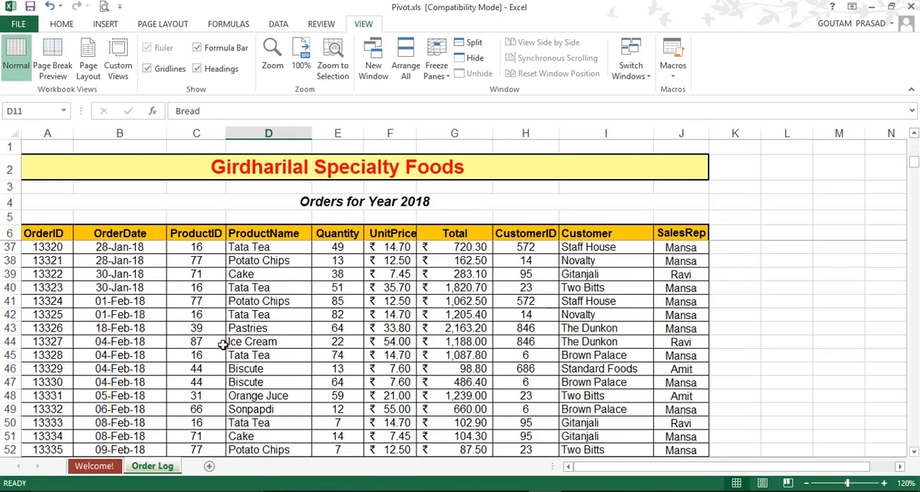
pyautogui.scroll(-19, 222, 343)
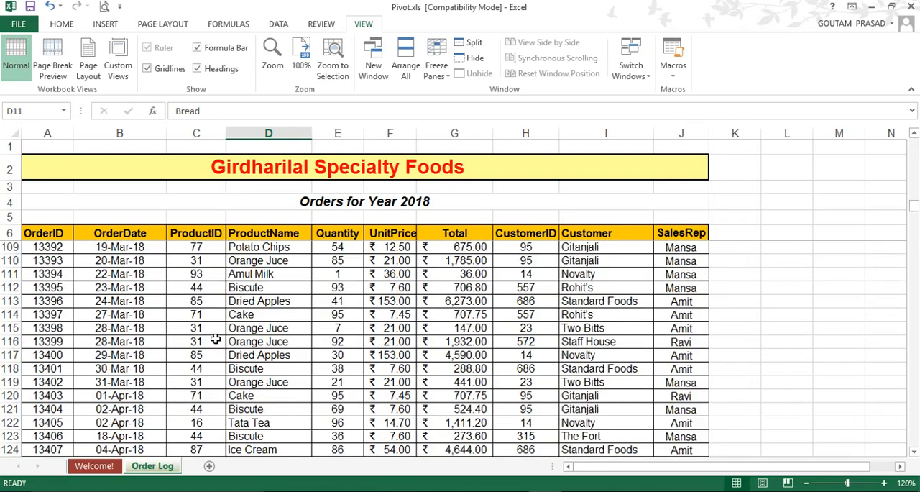
pyautogui.scroll(20, 215, 340)
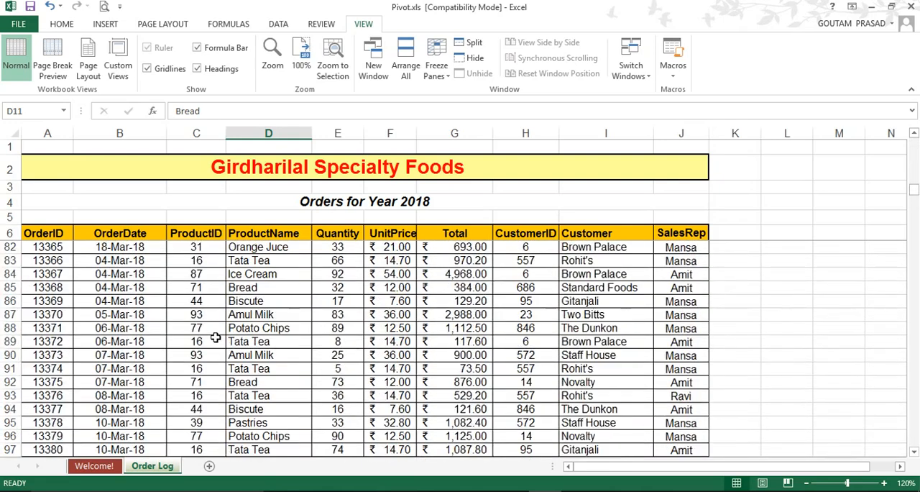
pyautogui.scroll(18, 215, 339)
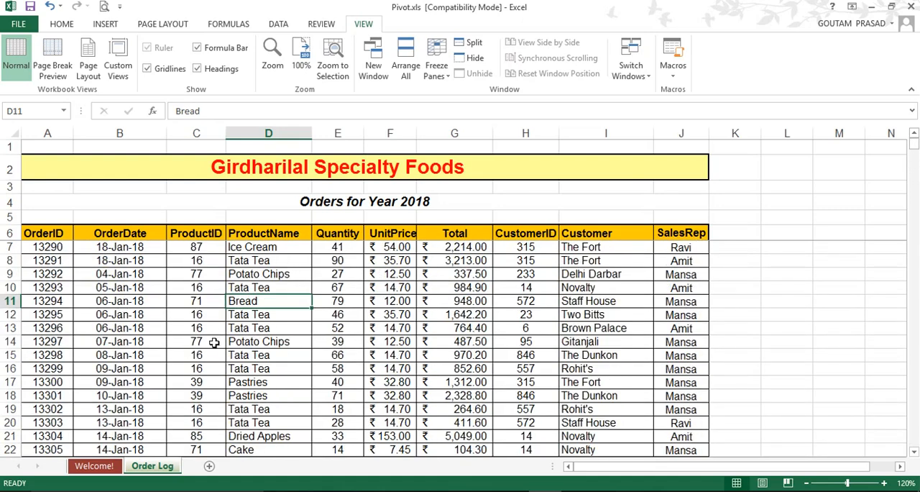
# Step: Inspect the first order's quantity and unit price, and the formula behind its total in G7
pyautogui.click(286, 343)
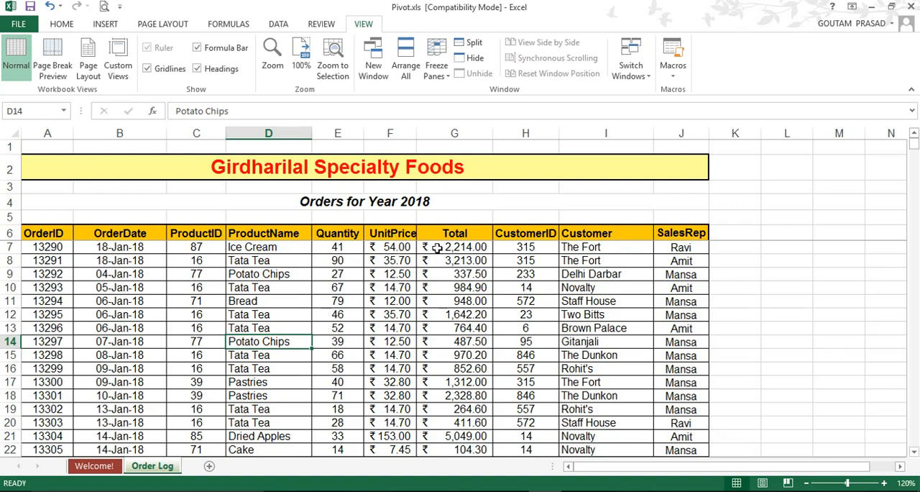
pyautogui.click(330, 246)
pyautogui.click(381, 248)
pyautogui.click(460, 250)
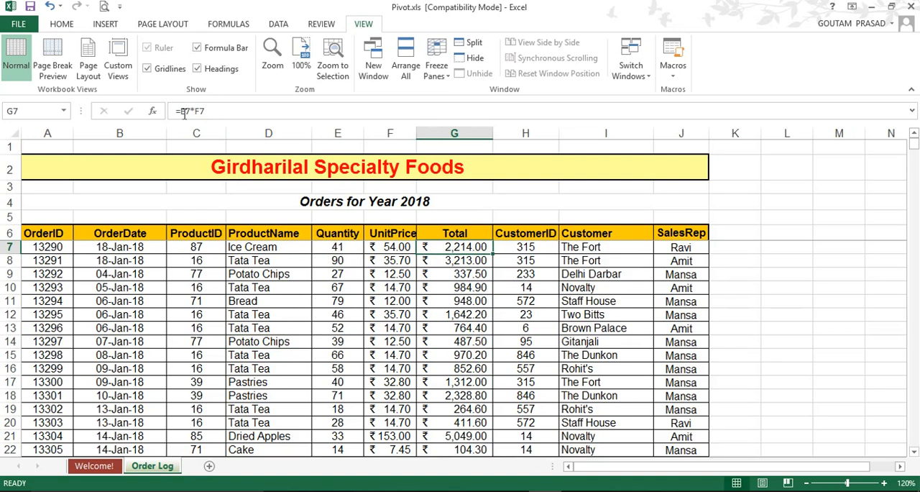
pyautogui.doubleClick(464, 247)
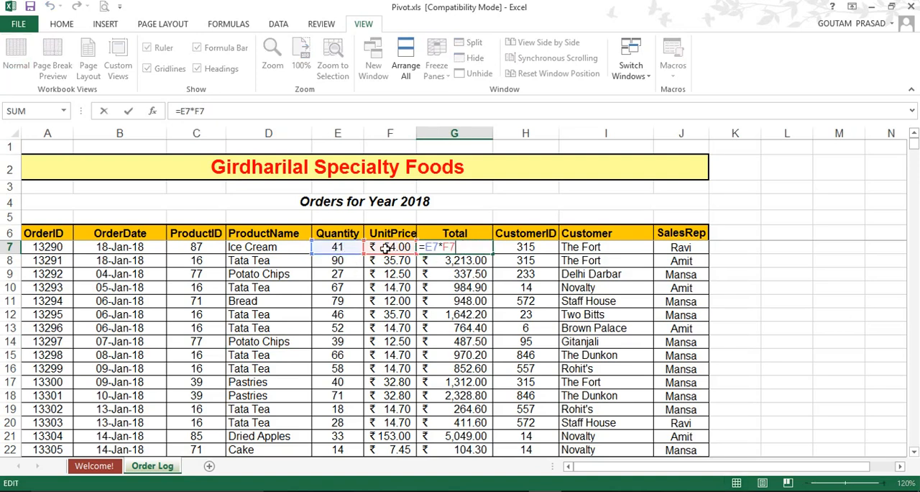
pyautogui.click(552, 249)
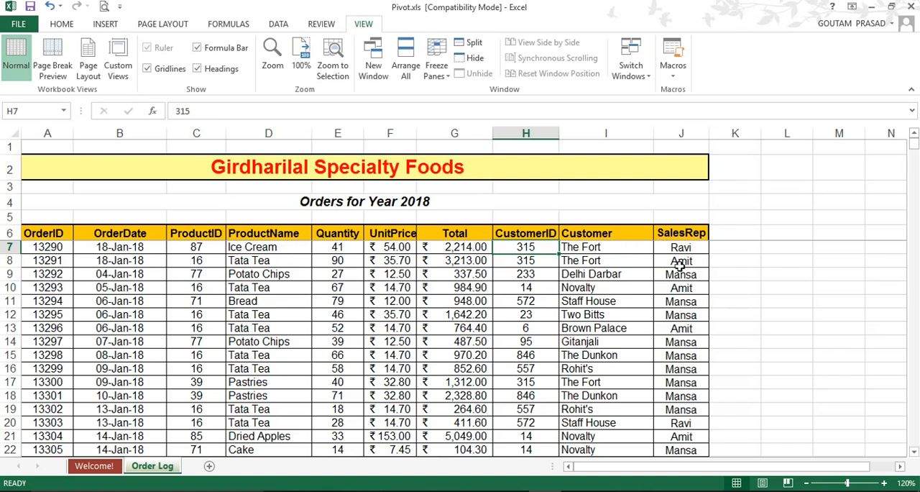
pyautogui.scroll(-7, 317, 320)
pyautogui.scroll(7, 367, 330)
pyautogui.click(325, 317)
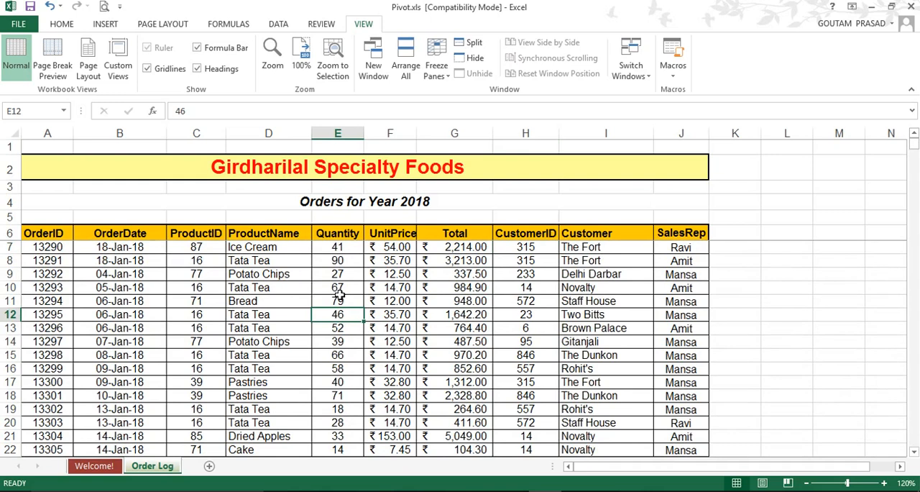
pyautogui.click(272, 319)
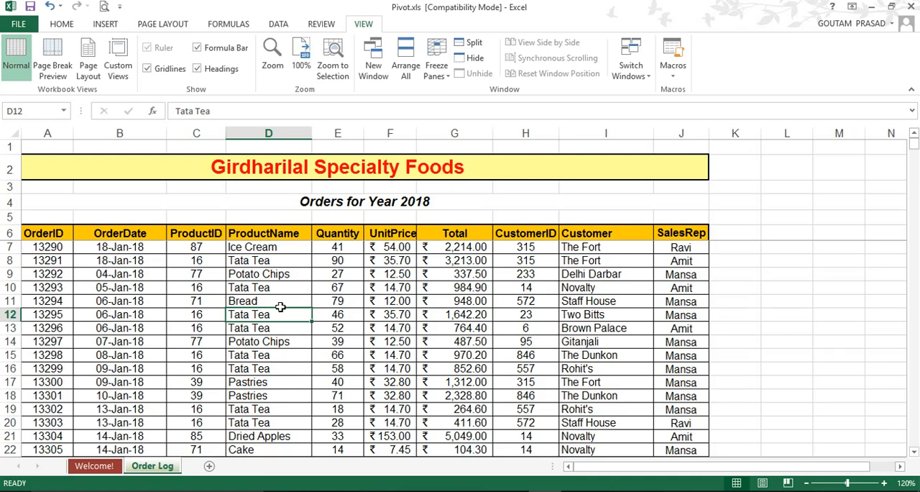
pyautogui.click(295, 343)
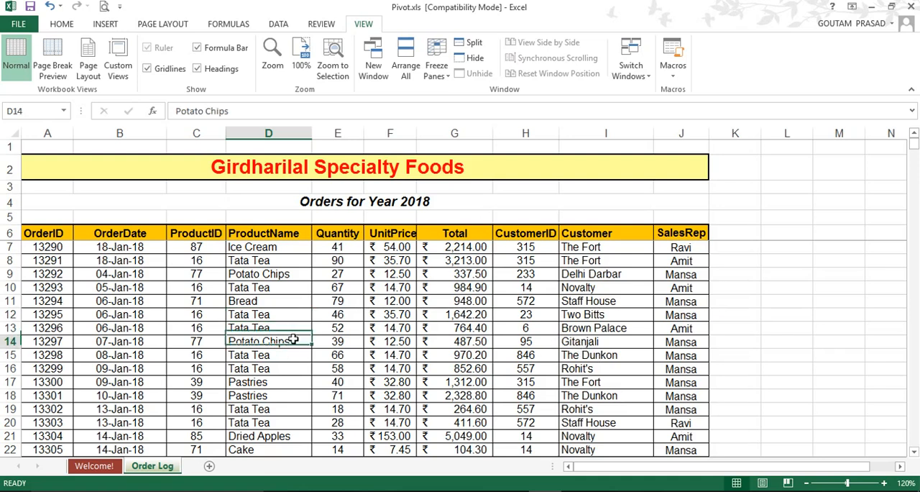
pyautogui.click(277, 314)
pyautogui.click(473, 355)
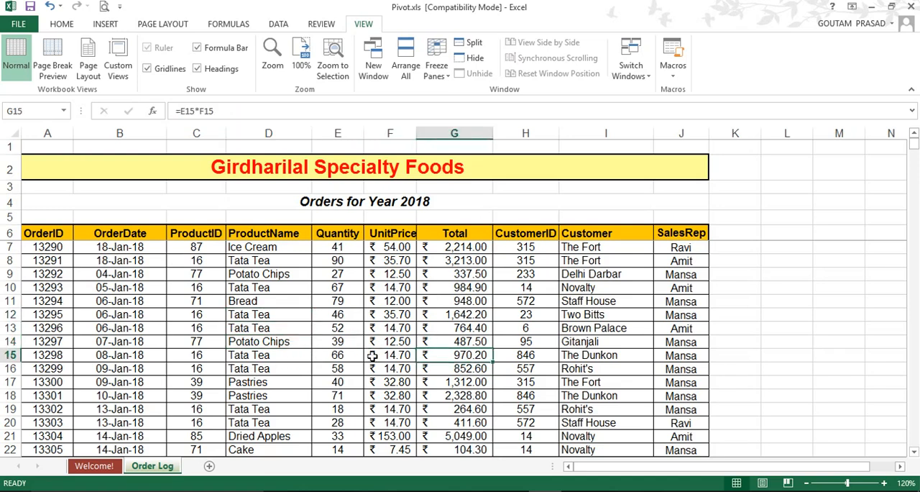
pyautogui.click(268, 342)
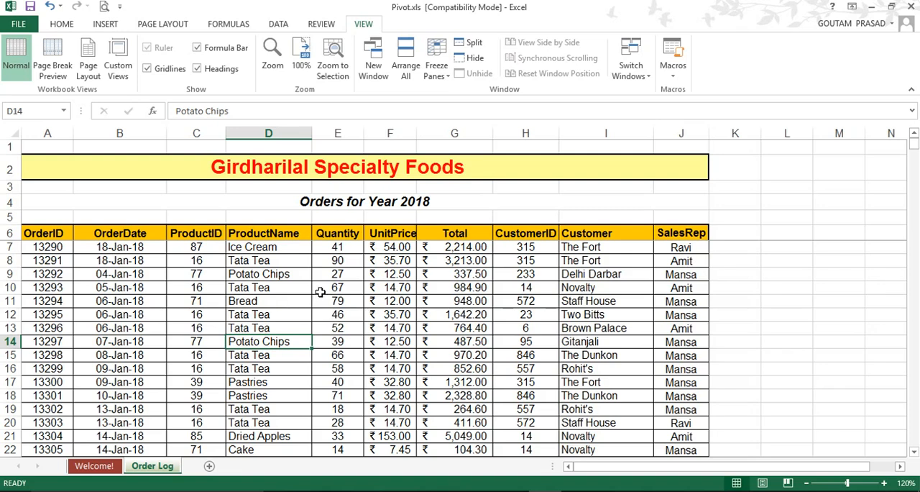
# Step: Create a PivotTable on a new worksheet from the Order Log range A6:J508
pyautogui.click(281, 316)
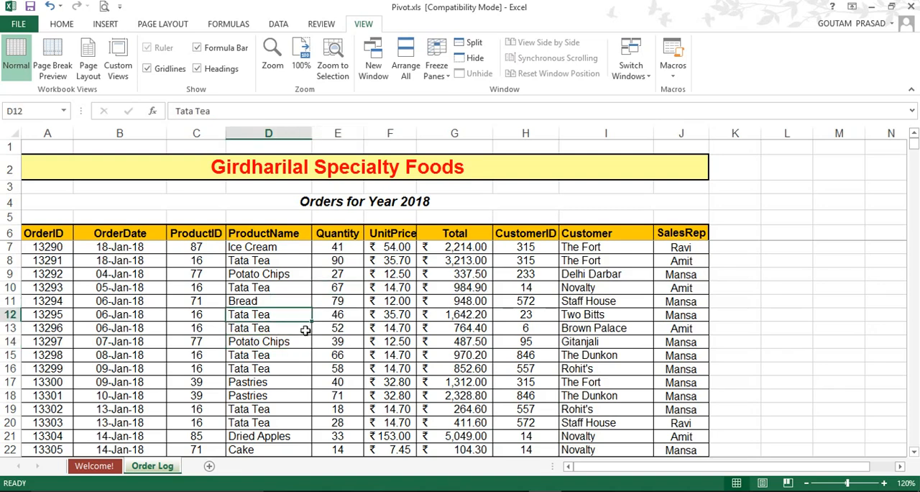
pyautogui.click(105, 24)
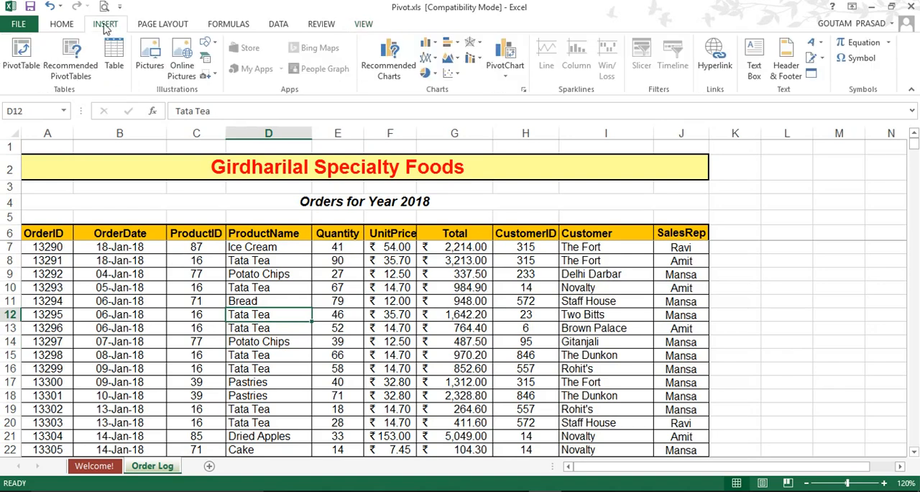
pyautogui.click(25, 54)
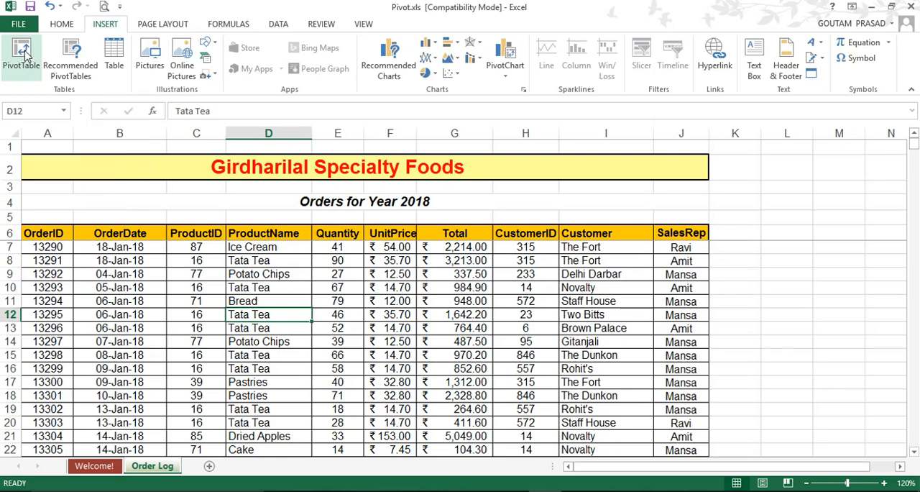
pyautogui.moveTo(268, 99); pyautogui.dragTo(381, 101)
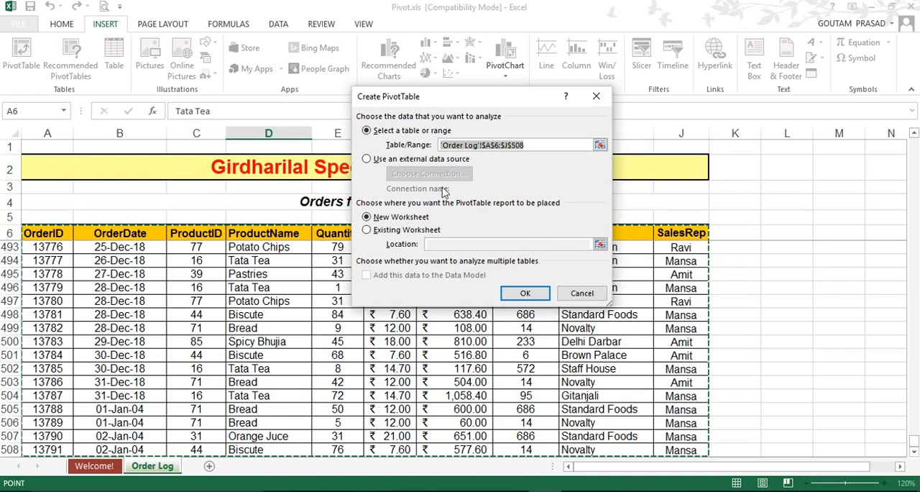
pyautogui.click(525, 294)
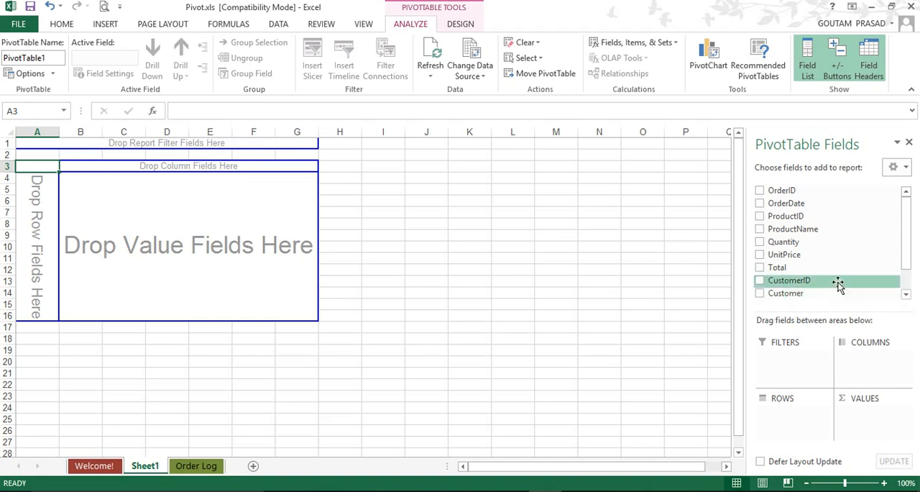
# Step: Add SalesRep as the row field and Total as the summed value field of the PivotTable
pyautogui.moveTo(905, 261); pyautogui.dragTo(906, 286)
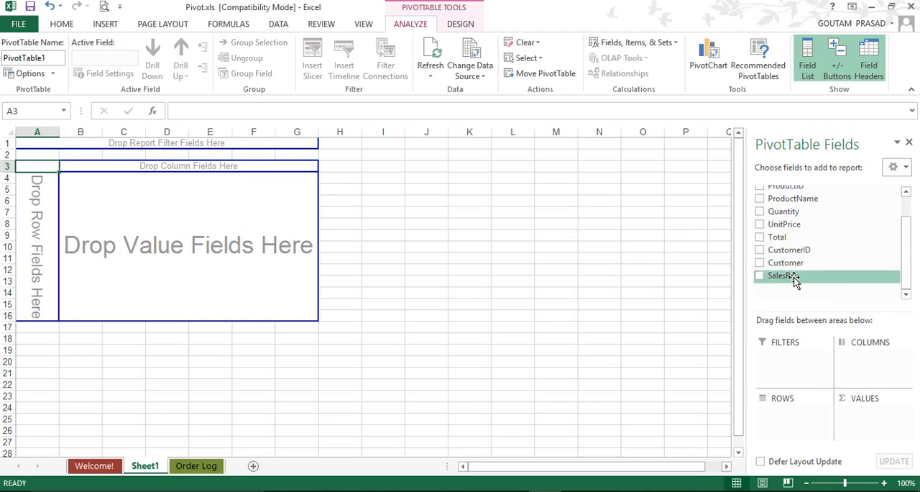
pyautogui.moveTo(790, 279); pyautogui.dragTo(43, 230)
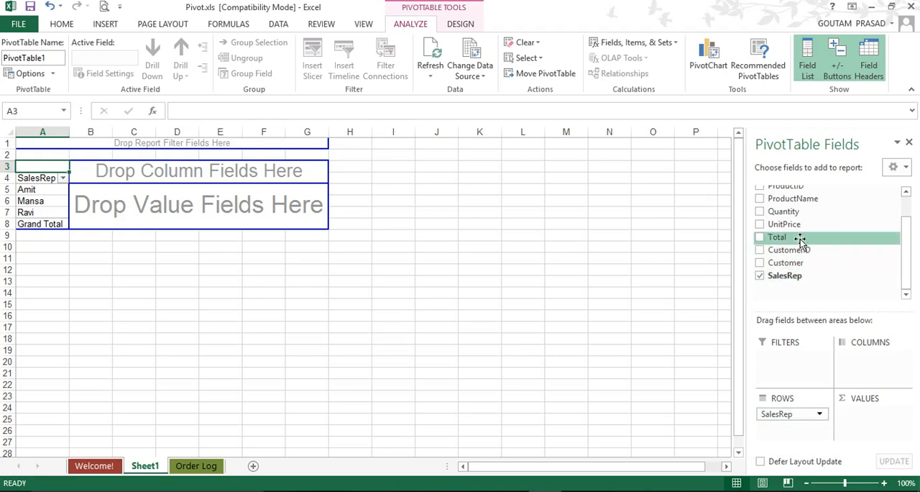
pyautogui.moveTo(793, 240); pyautogui.dragTo(183, 208)
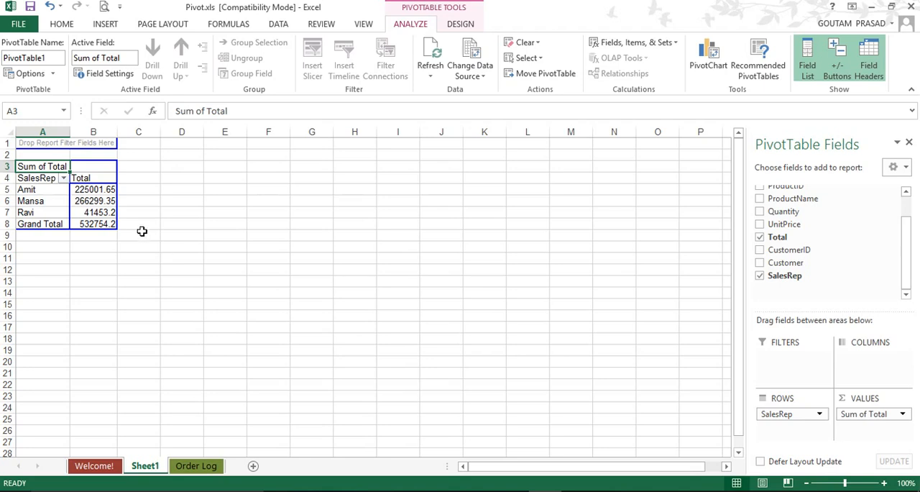
# Step: Review each sales rep's sum and the grand total in the PivotTable
pyautogui.click(97, 190)
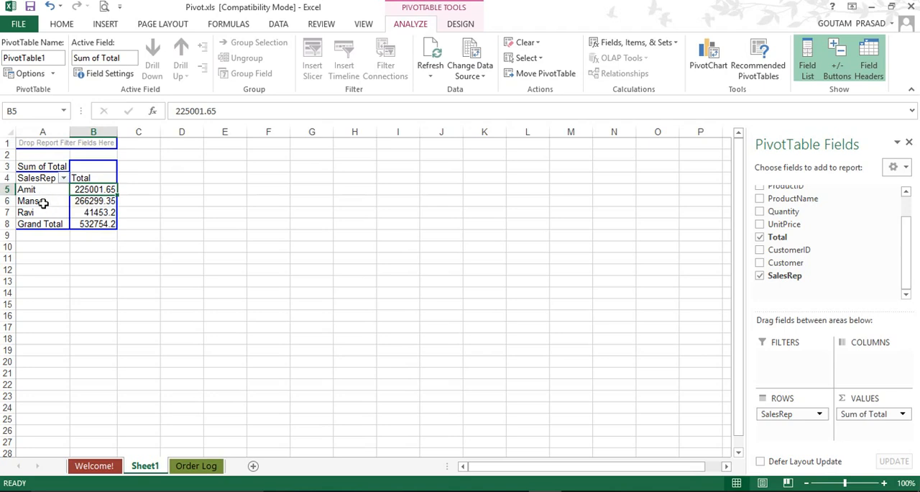
pyautogui.click(92, 202)
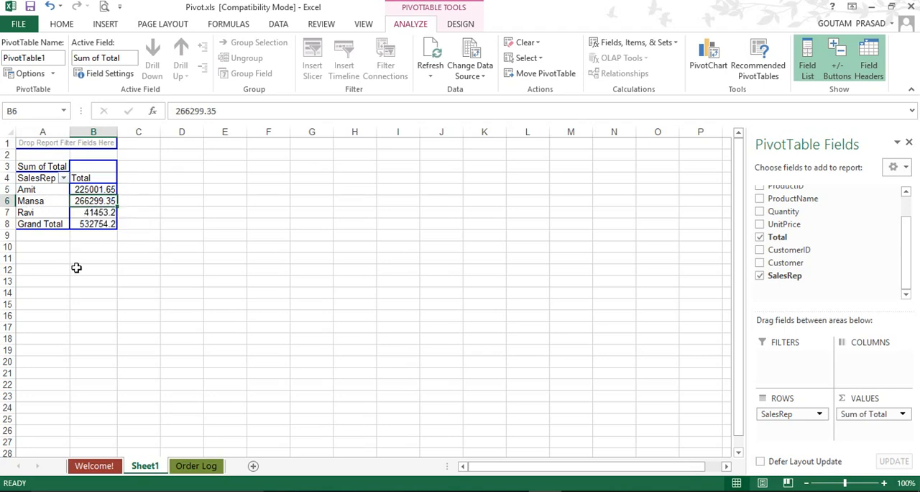
pyautogui.click(93, 214)
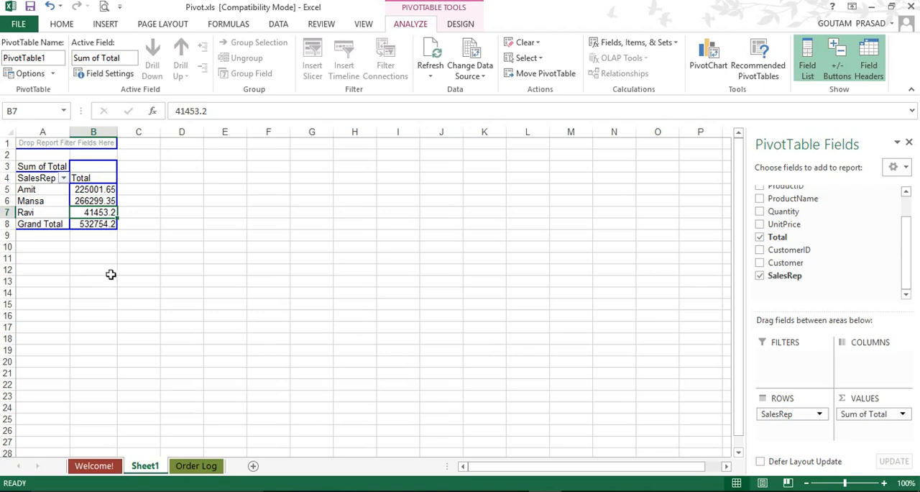
pyautogui.click(96, 223)
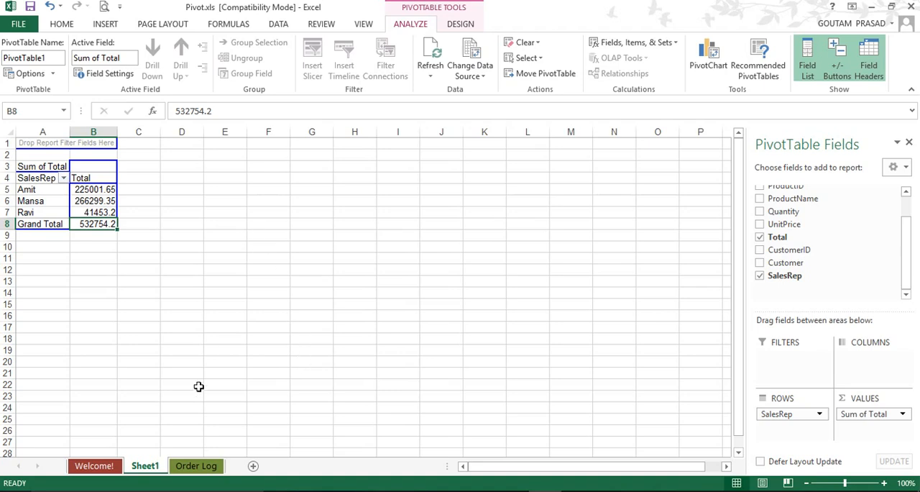
# Step: Create a second PivotTable on a new worksheet from the Order Log range A6:J508
pyautogui.click(196, 466)
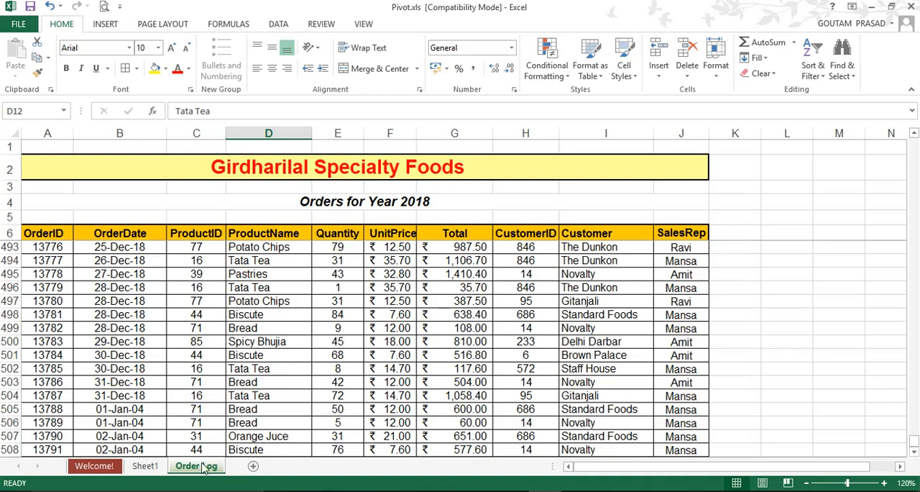
pyautogui.click(291, 289)
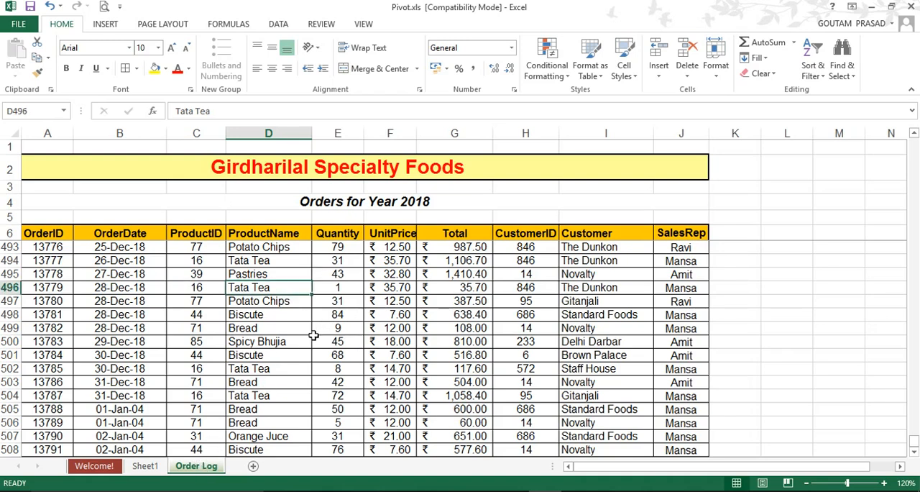
pyautogui.click(294, 319)
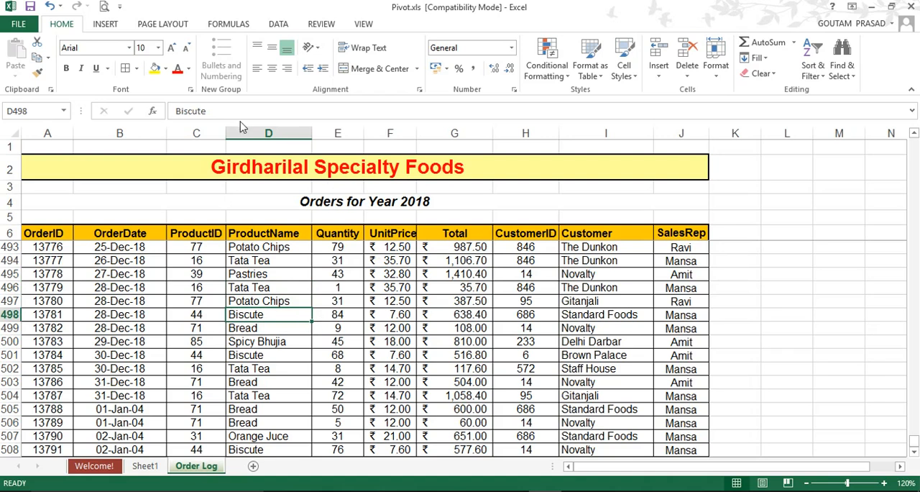
pyautogui.click(108, 26)
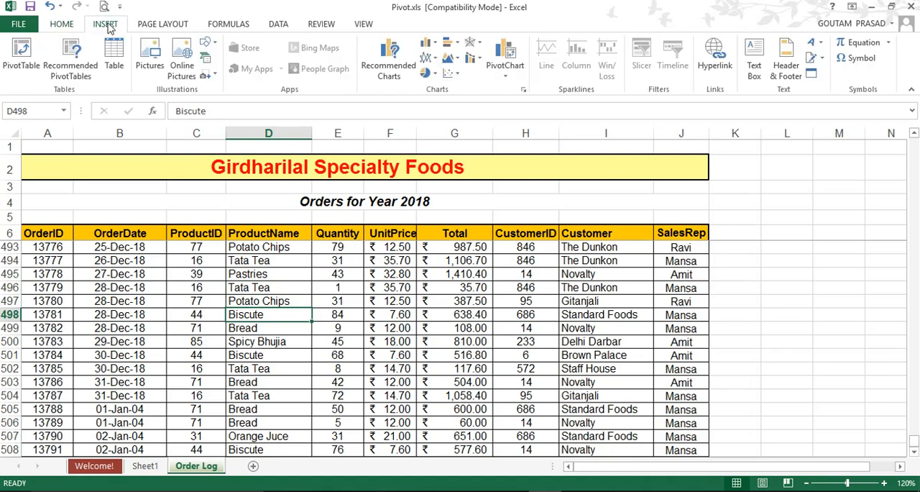
pyautogui.click(23, 49)
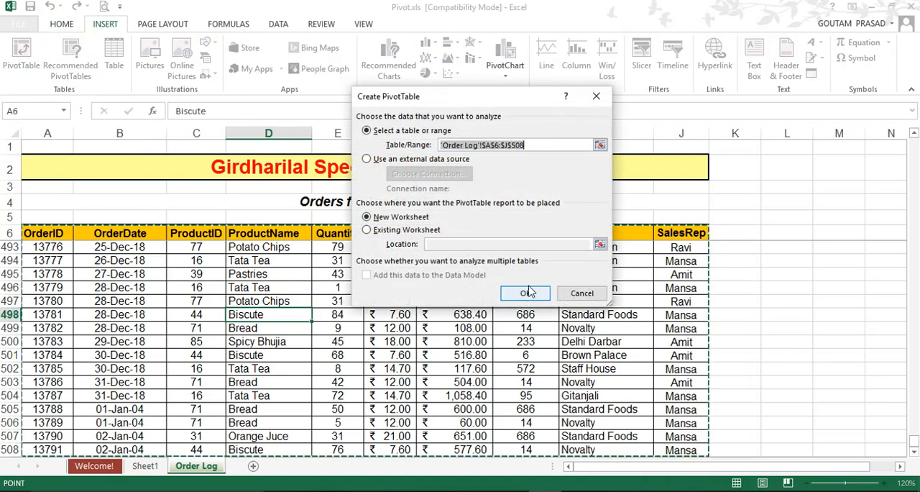
pyautogui.click(525, 294)
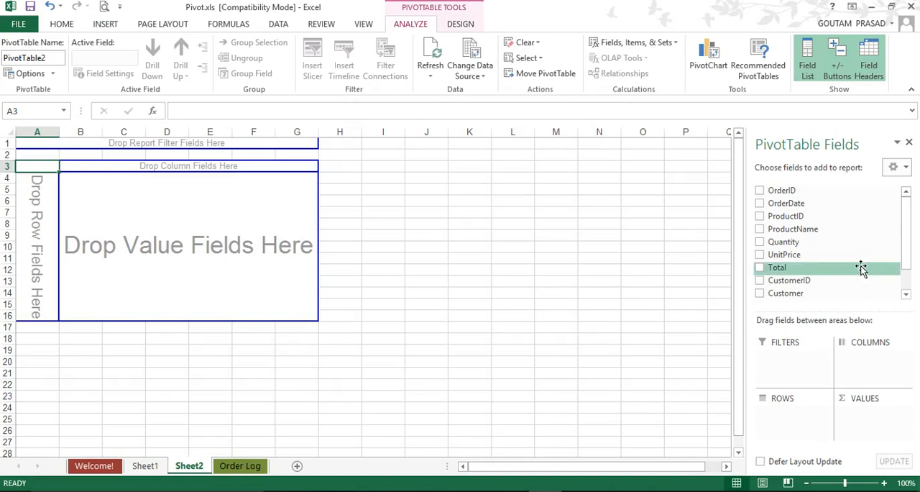
# Step: Lay out the new PivotTable with Customer as the row field, ProductName as the column field and Quantity as the summed value field
pyautogui.moveTo(908, 239); pyautogui.dragTo(908, 281)
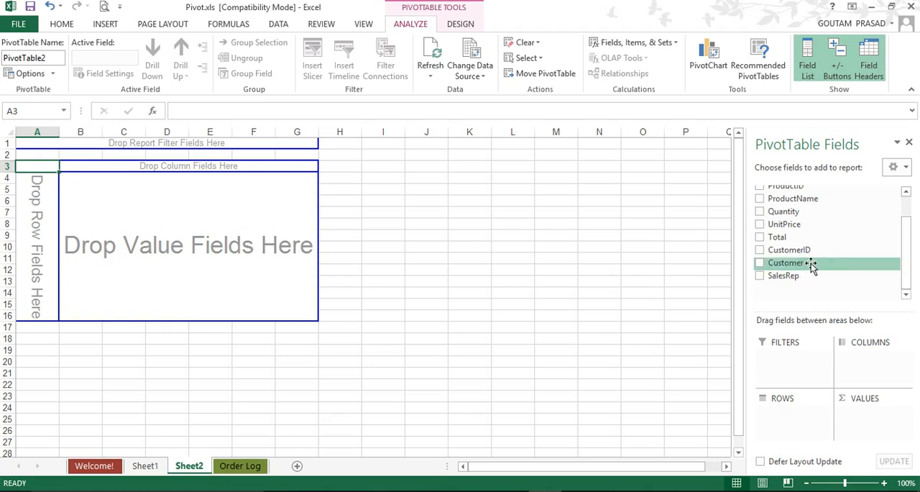
pyautogui.scroll(1, 811, 263)
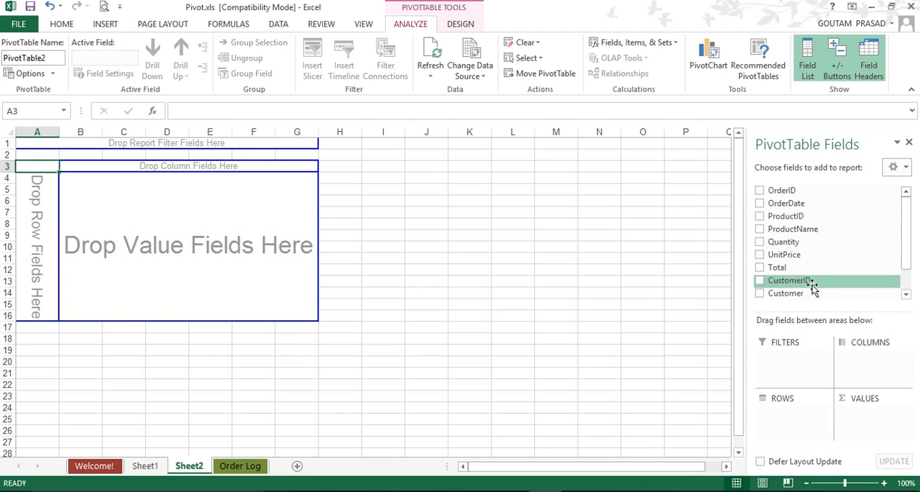
pyautogui.moveTo(786, 295); pyautogui.dragTo(33, 243)
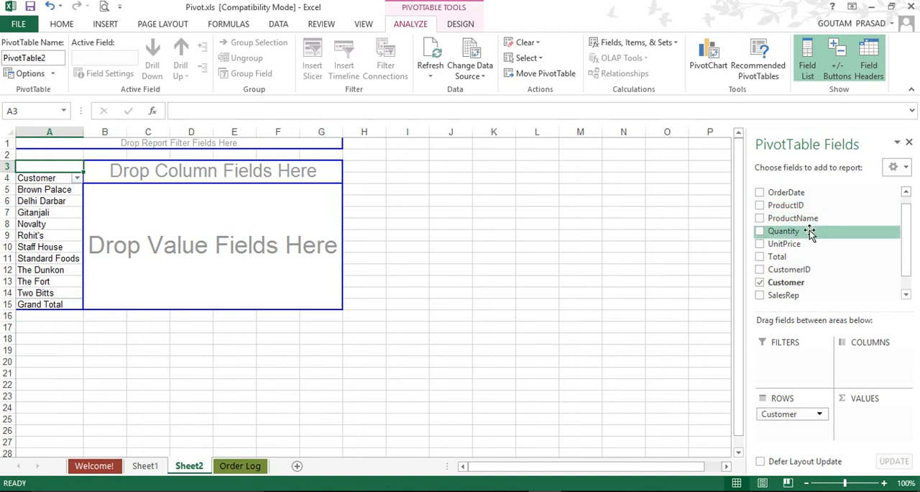
pyautogui.moveTo(805, 222); pyautogui.dragTo(218, 177)
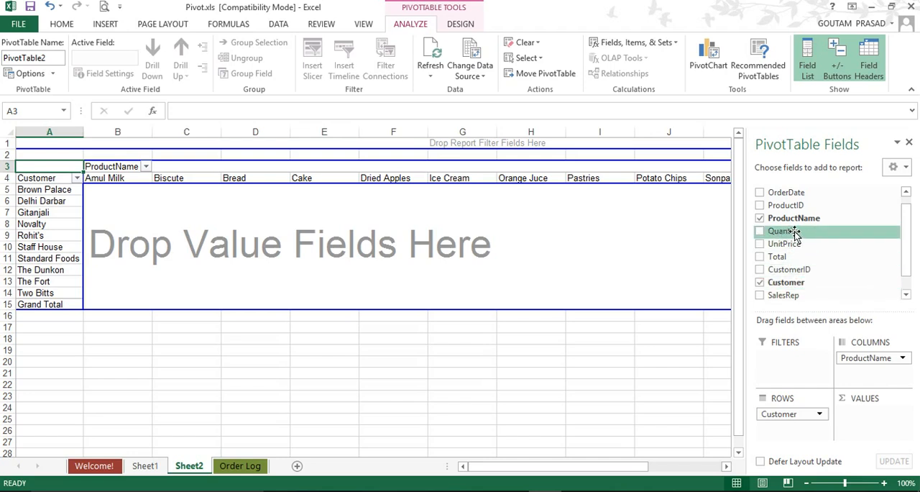
pyautogui.moveTo(794, 232); pyautogui.dragTo(287, 245)
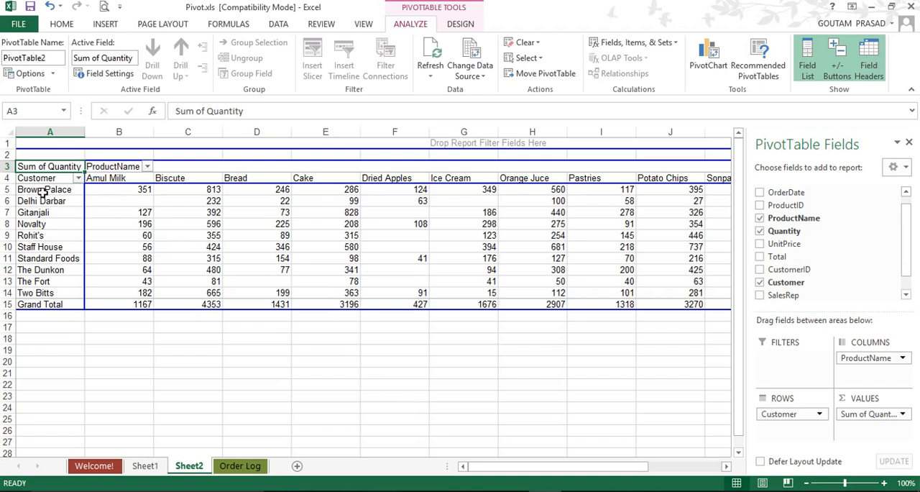
# Step: Replace Quantity with Total as the summed value field of the customer-by-product PivotTable
pyautogui.moveTo(140, 190)
pyautogui.click(883, 423)
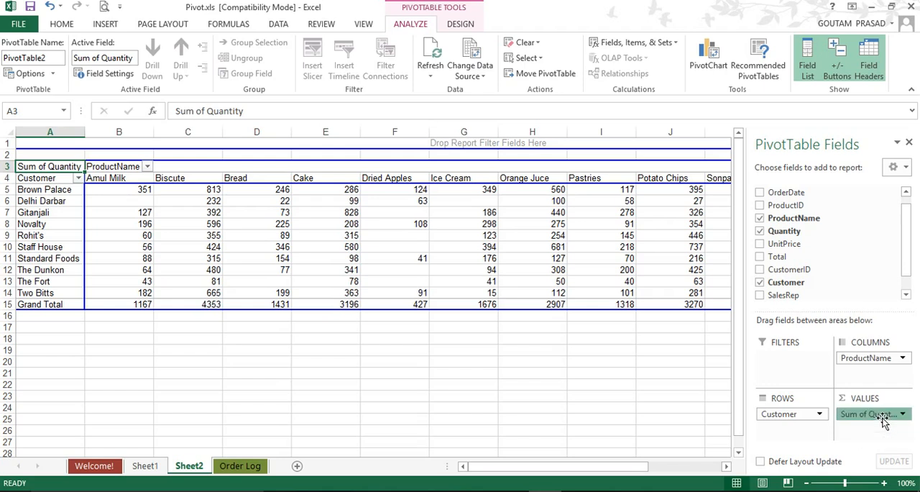
pyautogui.moveTo(883, 423); pyautogui.dragTo(861, 281)
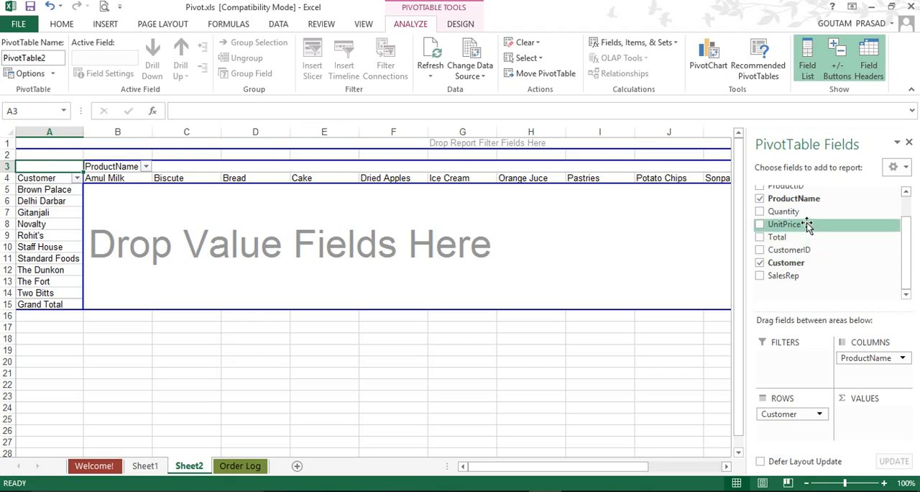
pyautogui.moveTo(807, 235); pyautogui.dragTo(857, 417)
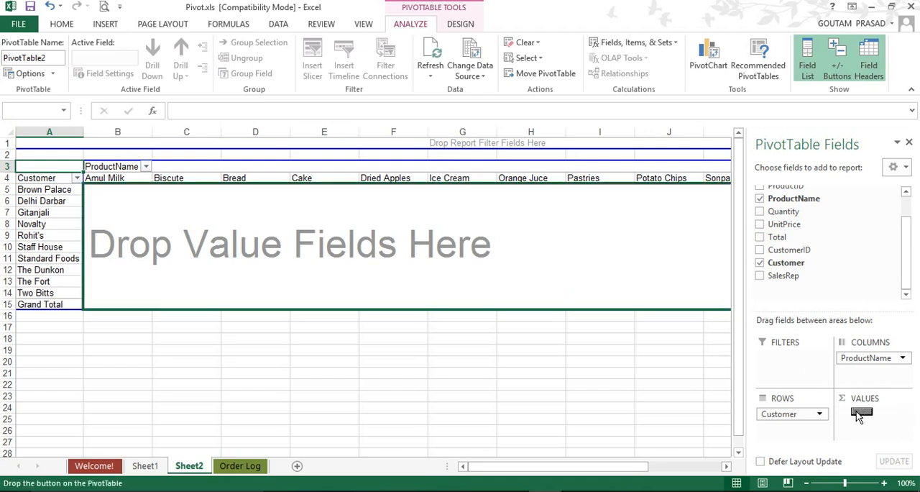
pyautogui.press('Escape')
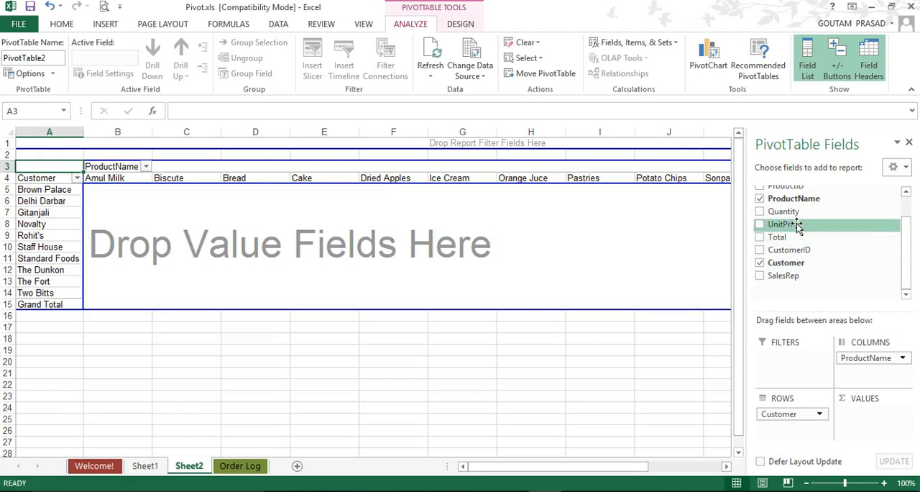
pyautogui.scroll(1, 815, 225)
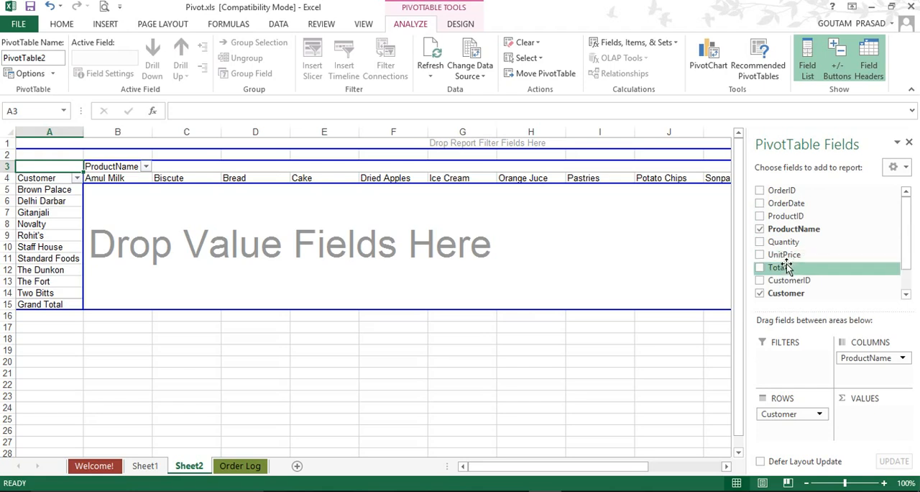
pyautogui.moveTo(782, 269); pyautogui.dragTo(861, 417)
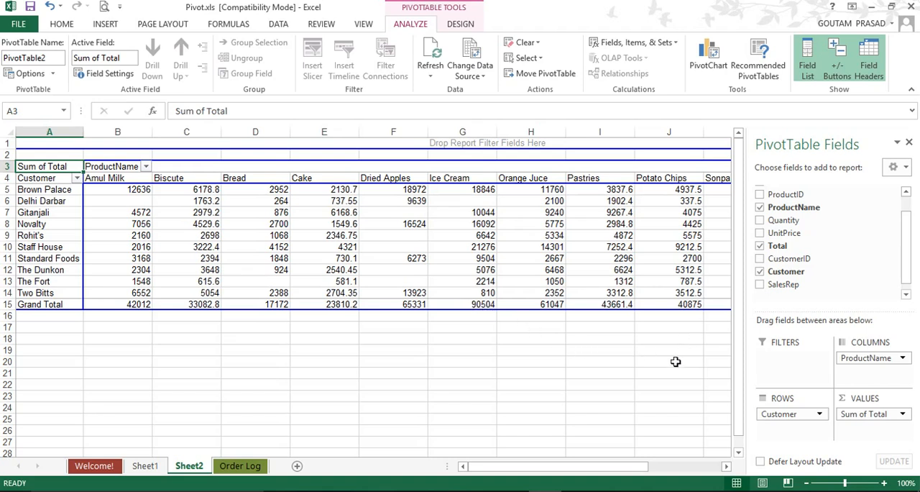
# Step: Create a third PivotTable on another new worksheet from the Order Log range A6:J508
pyautogui.click(249, 468)
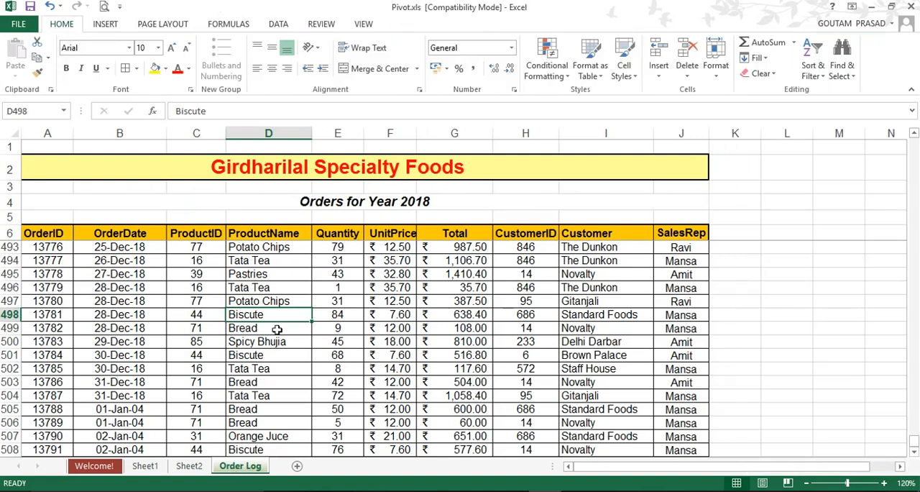
pyautogui.click(292, 292)
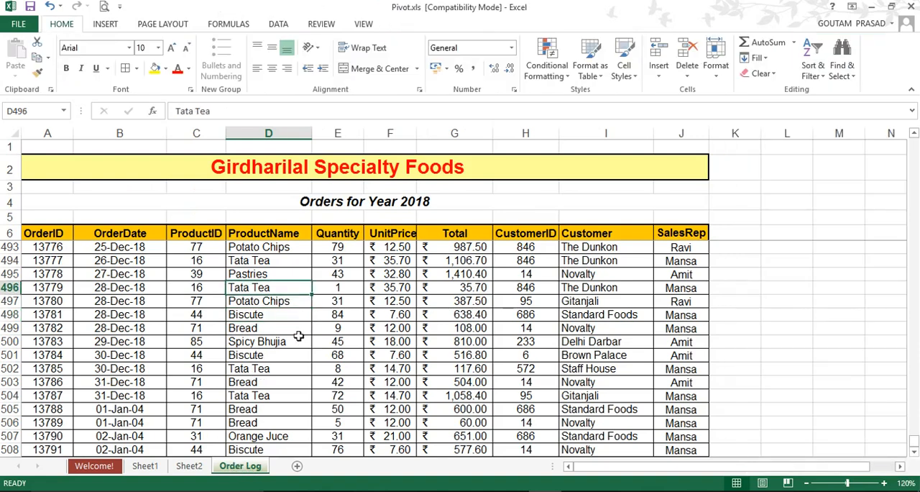
pyautogui.click(106, 26)
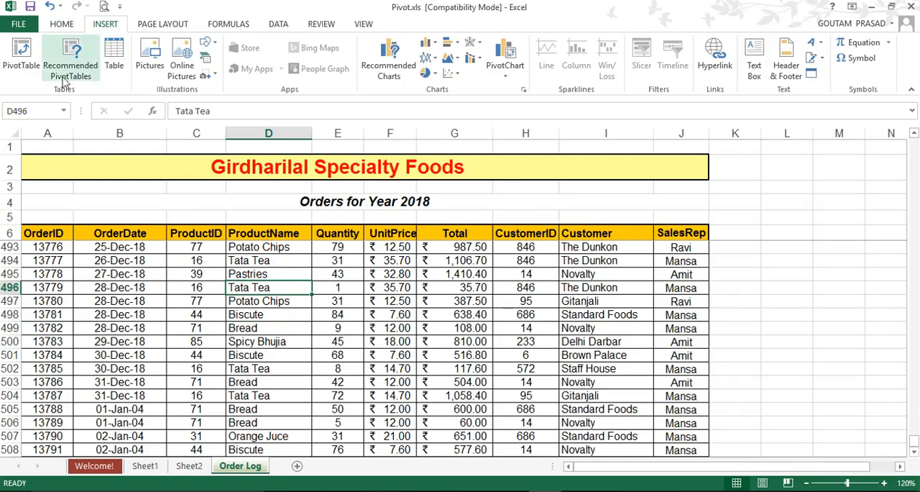
pyautogui.click(22, 52)
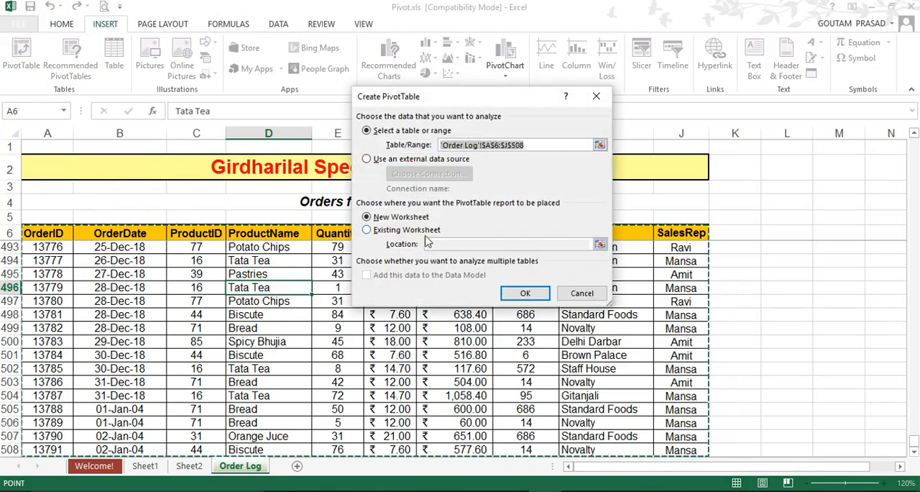
pyautogui.click(527, 290)
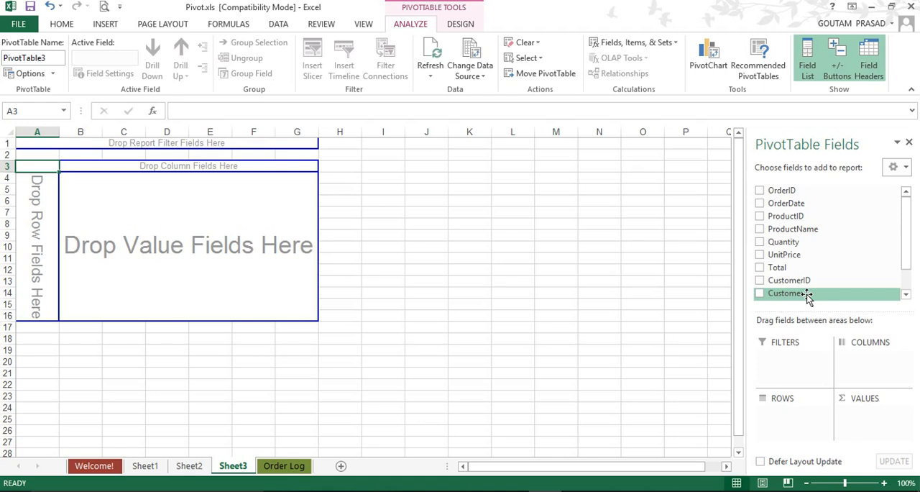
# Step: Add Customer and ProductName as nested row fields, with Quantity and Total as summed value fields
pyautogui.moveTo(806, 297); pyautogui.dragTo(27, 201)
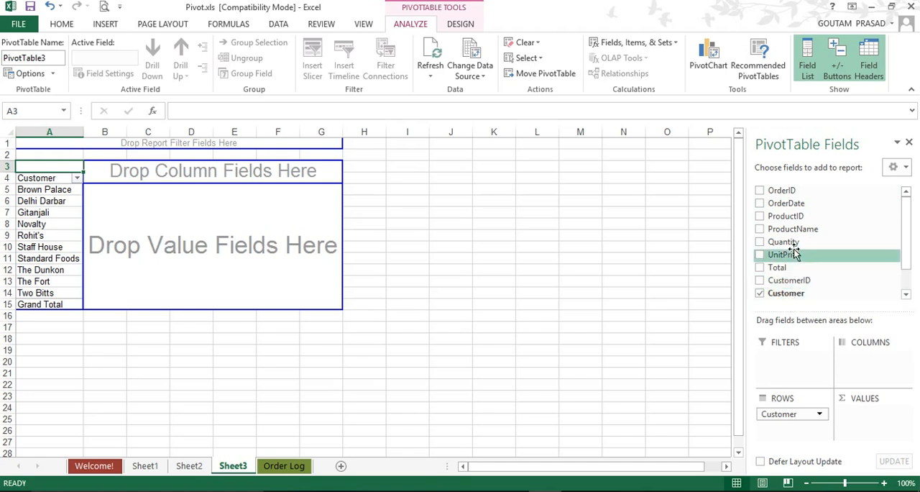
pyautogui.moveTo(808, 228); pyautogui.dragTo(789, 439)
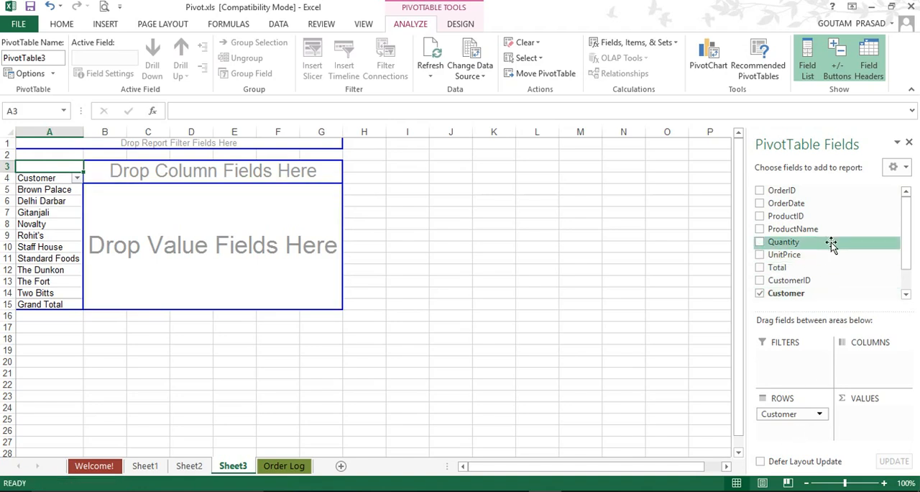
pyautogui.moveTo(822, 236); pyautogui.dragTo(797, 446)
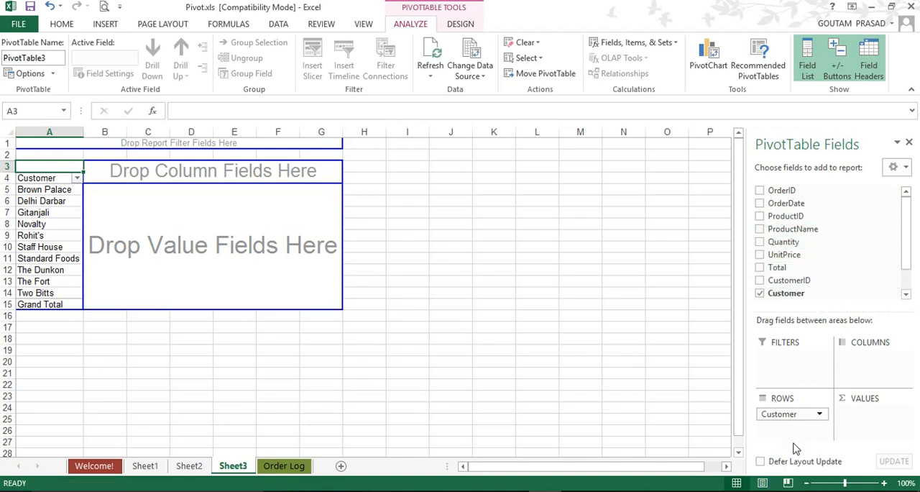
pyautogui.moveTo(800, 240); pyautogui.dragTo(810, 435)
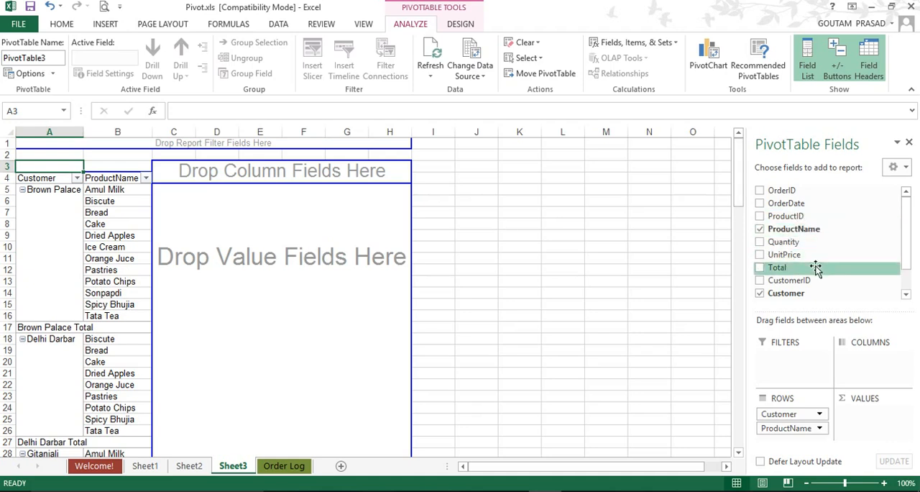
pyautogui.moveTo(802, 243); pyautogui.dragTo(266, 316)
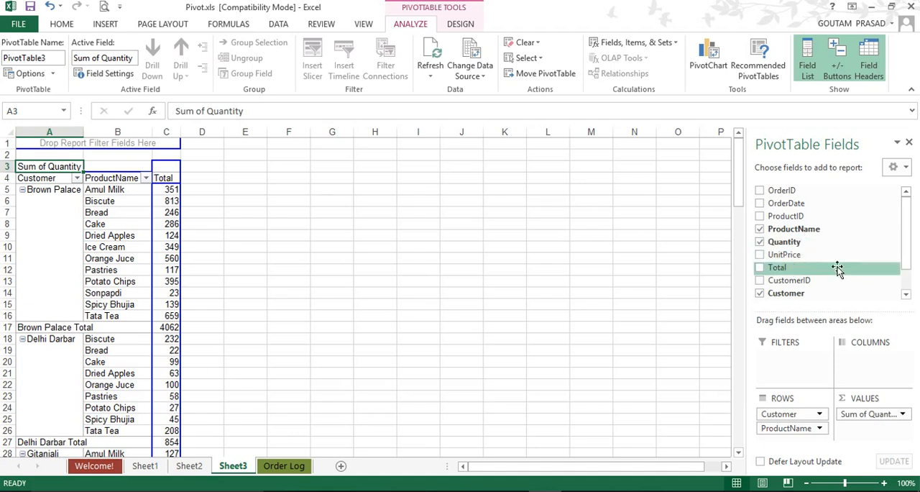
pyautogui.moveTo(770, 268); pyautogui.dragTo(877, 441)
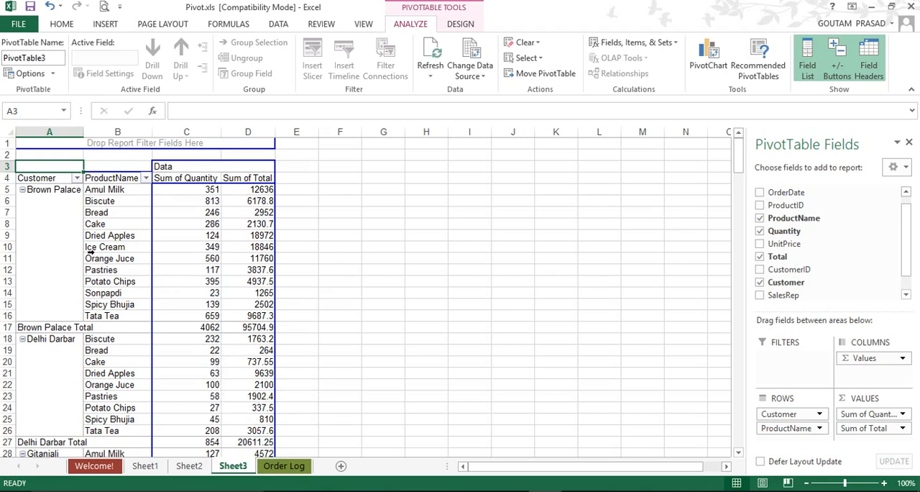
# Step: Review the quantity and sales total of each product under every customer, along with the customer subtotals
pyautogui.click(124, 228)
pyautogui.click(246, 247)
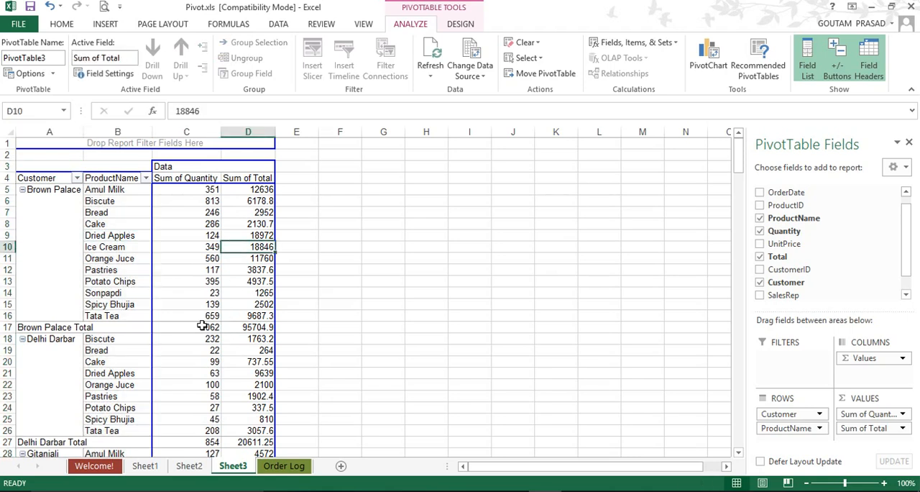
pyautogui.scroll(-8, 212, 314)
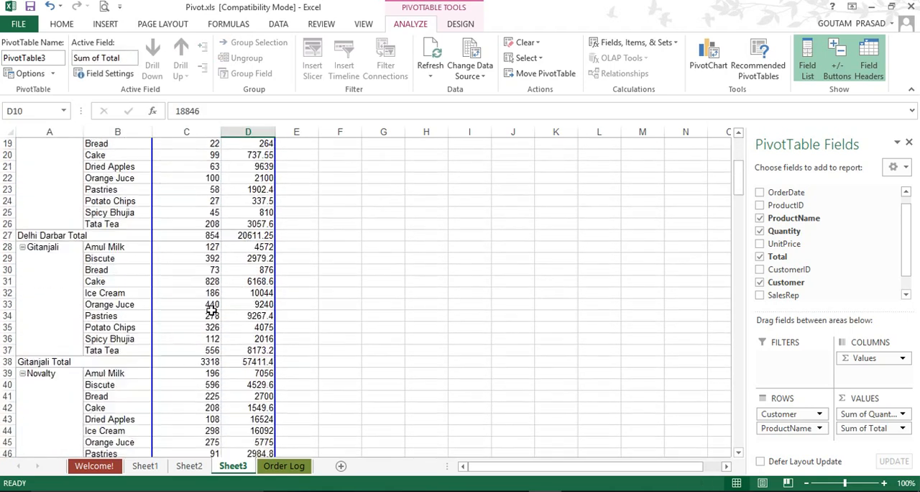
pyautogui.scroll(-8, 212, 309)
pyautogui.scroll(8, 240, 376)
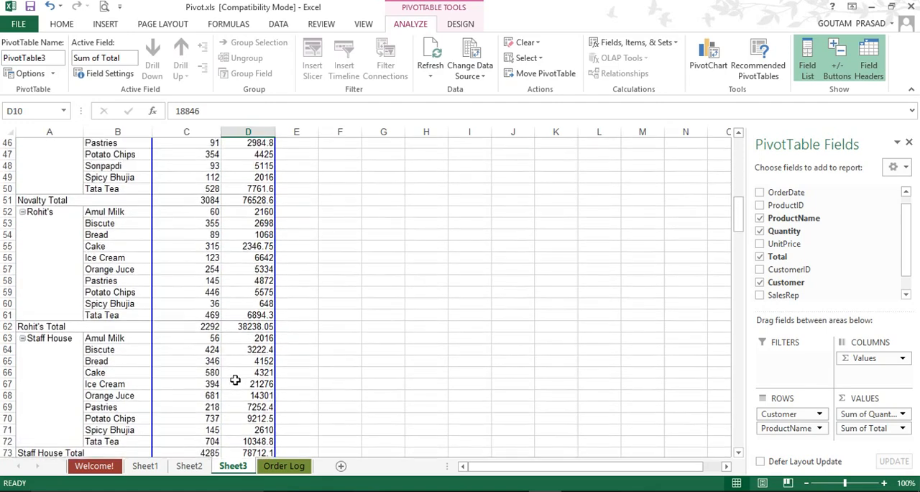
pyautogui.scroll(8, 235, 375)
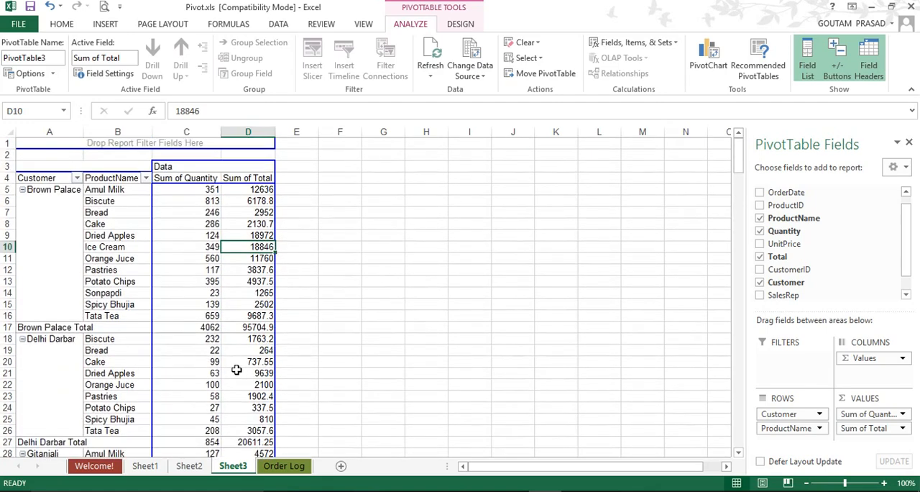
pyautogui.scroll(-6, 240, 344)
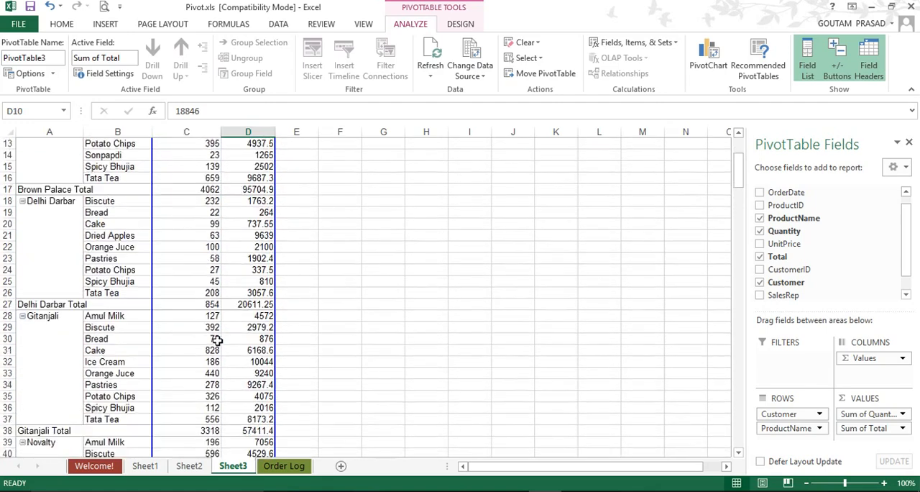
pyautogui.scroll(-20, 216, 342)
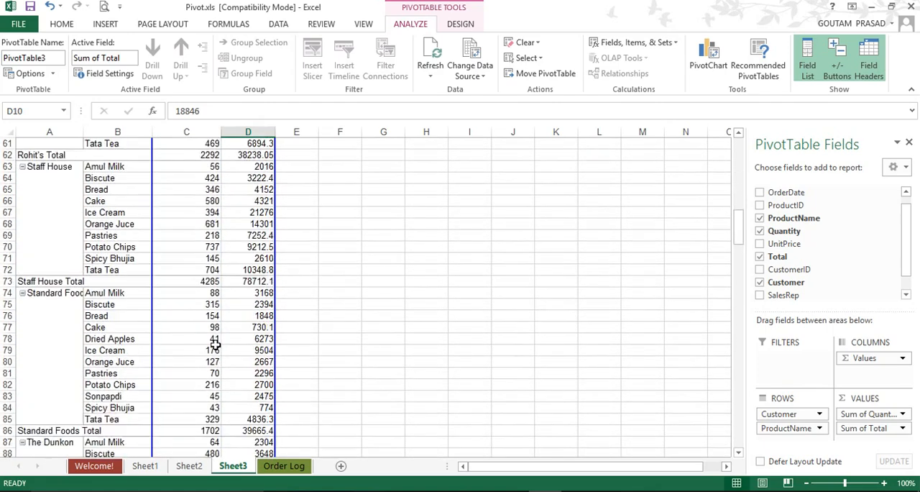
# Step: Examine the remaining customer groups in the third PivotTable, including Standard Foods and The Dunkon
pyautogui.scroll(-4, 216, 345)
pyautogui.scroll(16, 214, 344)
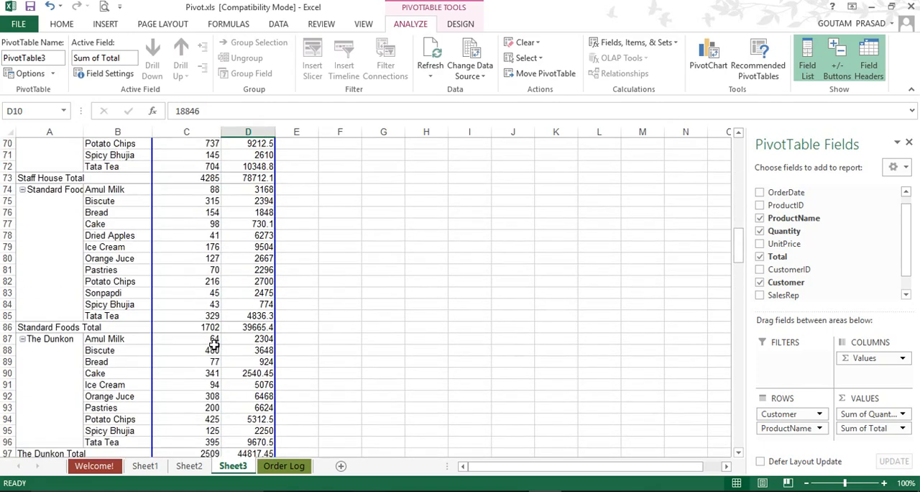
pyautogui.scroll(14, 214, 346)
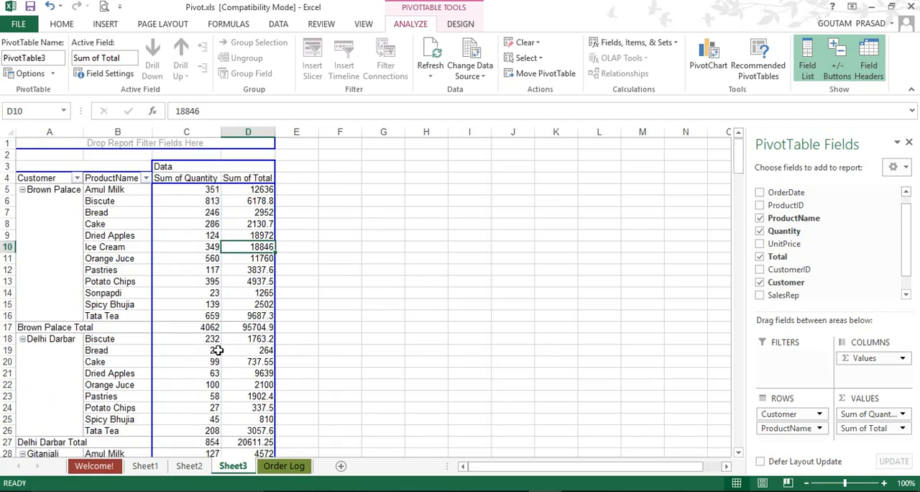
pyautogui.click(189, 258)
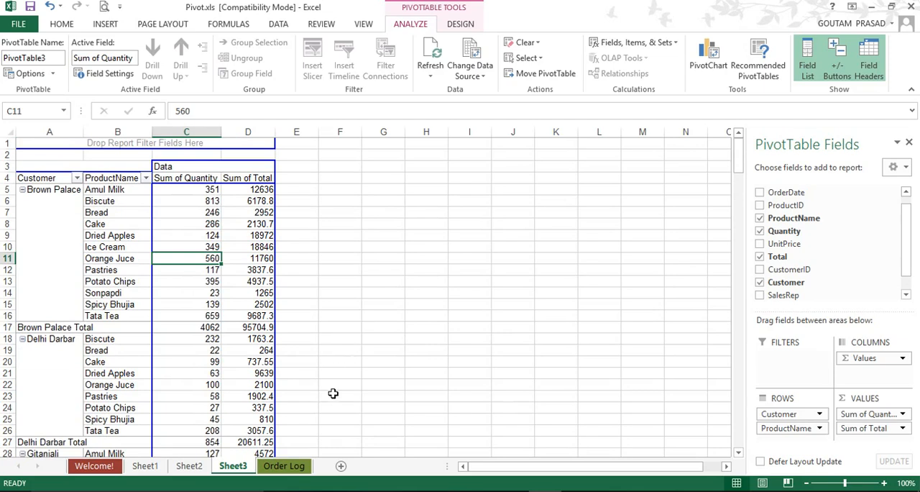
# Step: Start a PivotChart from the sales-by-representative PivotTable on Sheet1
pyautogui.click(146, 465)
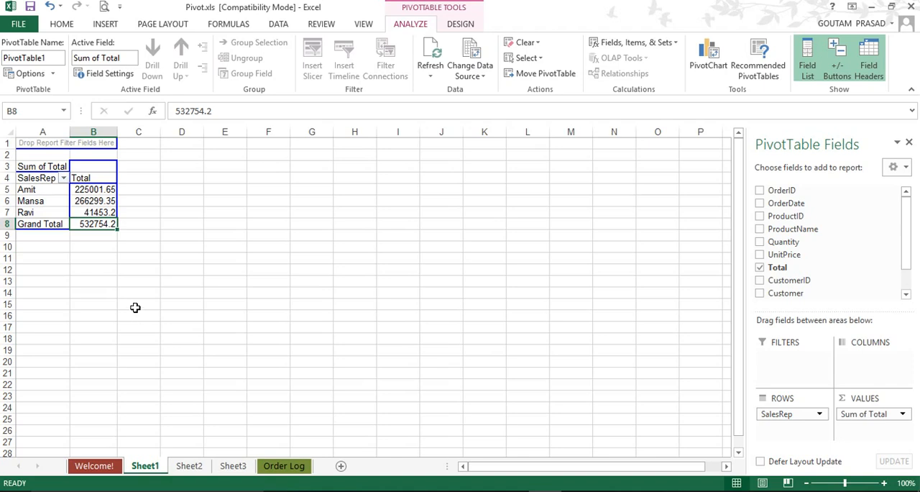
pyautogui.click(41, 202)
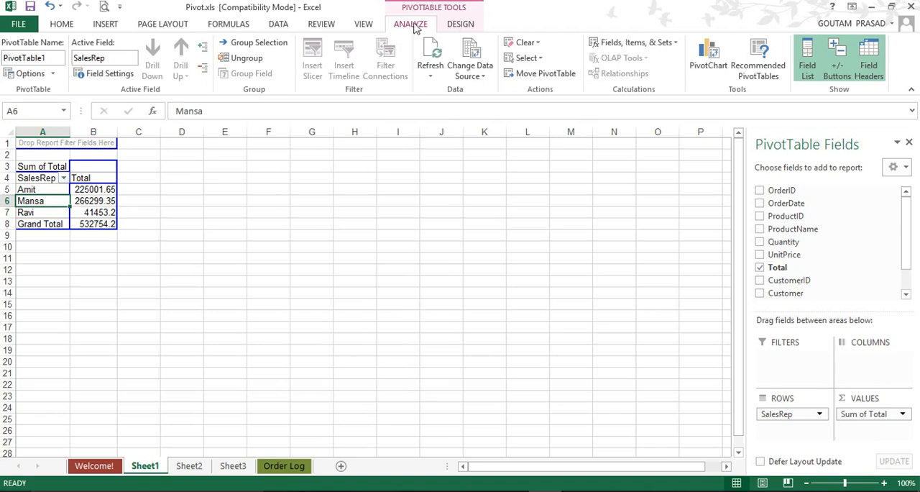
pyautogui.click(459, 26)
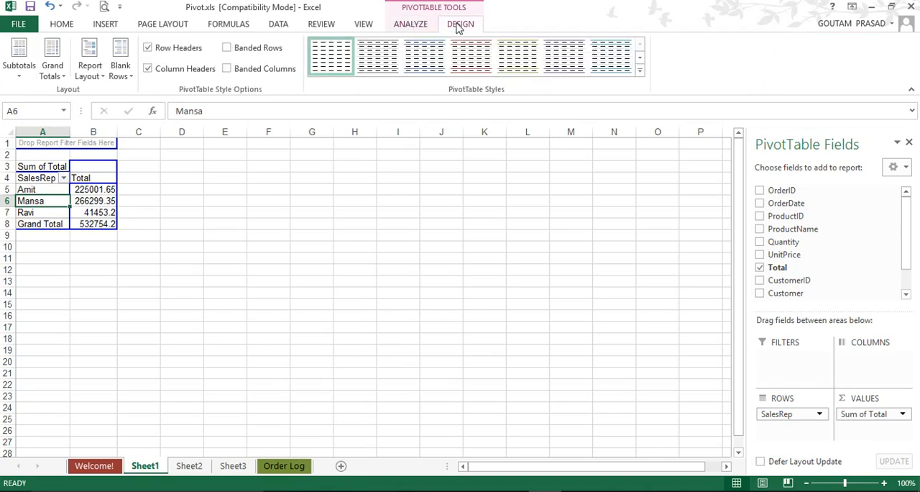
pyautogui.click(414, 29)
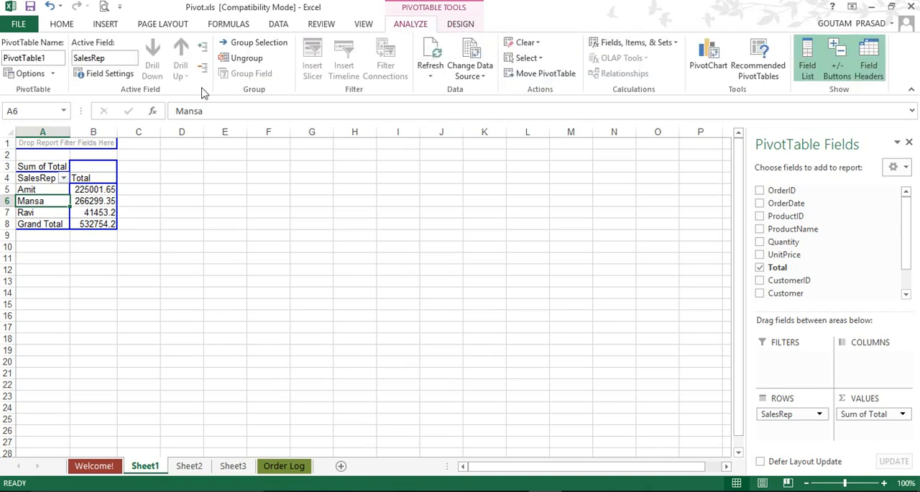
pyautogui.click(712, 52)
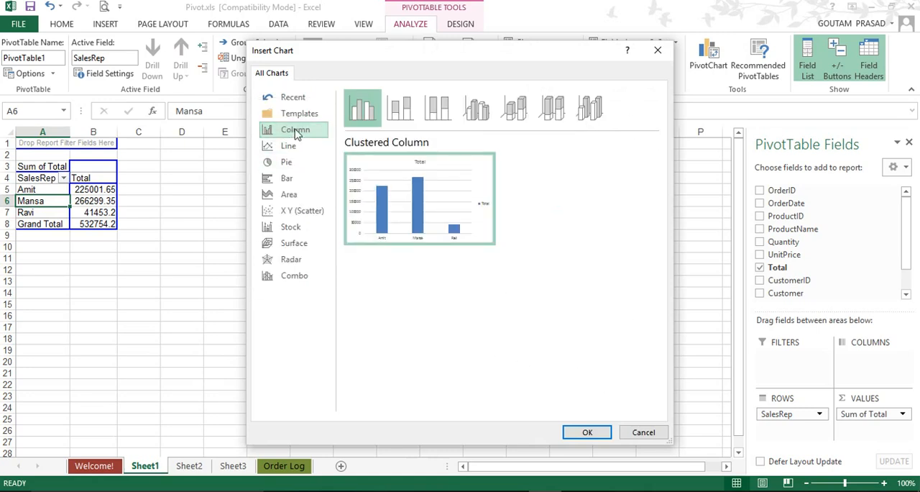
# Step: Preview the line chart variants for the PivotChart, including Stacked Line with Markers
pyautogui.click(289, 147)
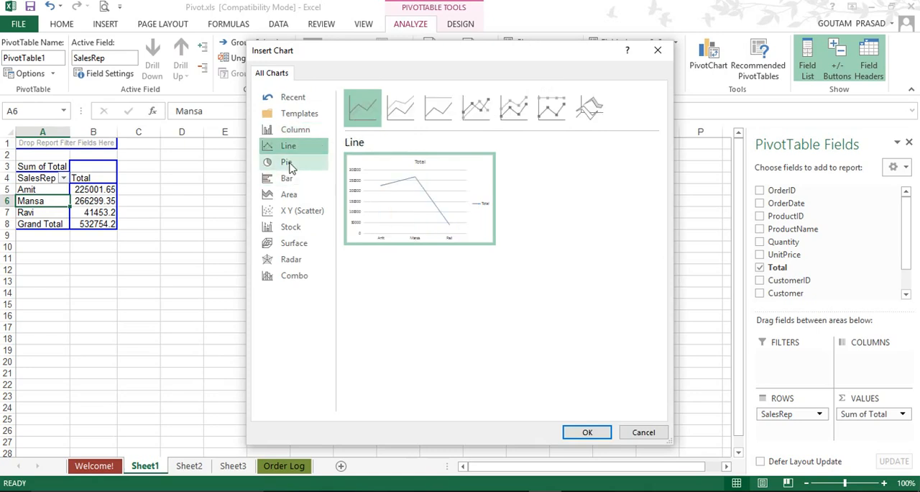
pyautogui.click(402, 110)
pyautogui.click(513, 110)
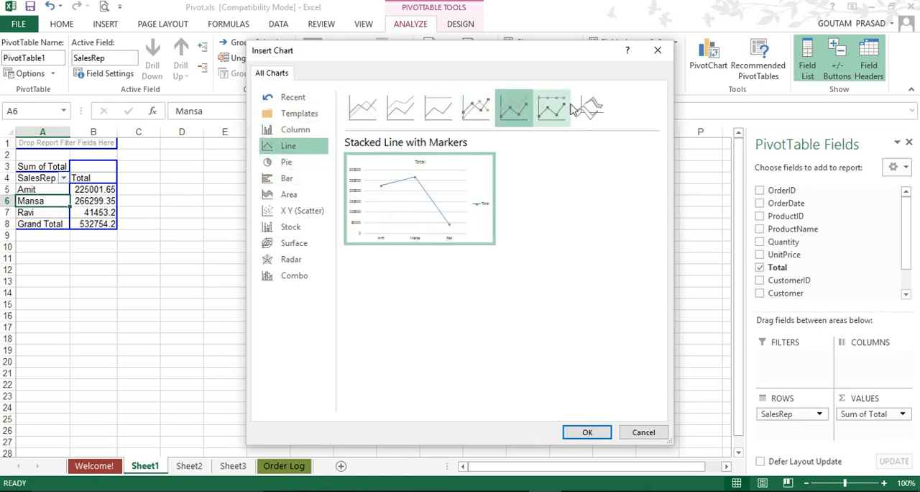
pyautogui.click(552, 109)
# Step: Choose the Clustered Column type and insert the PivotChart on Sheet1
pyautogui.click(302, 132)
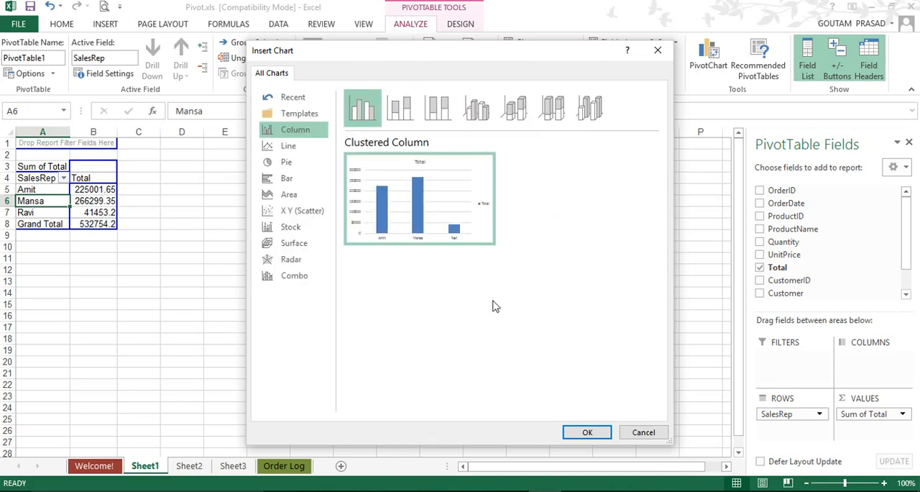
pyautogui.moveTo(360, 200)
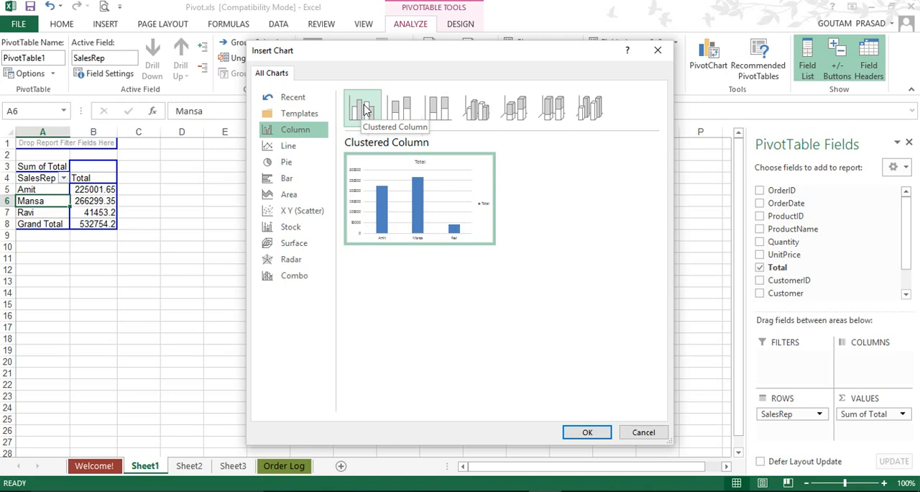
pyautogui.click(587, 432)
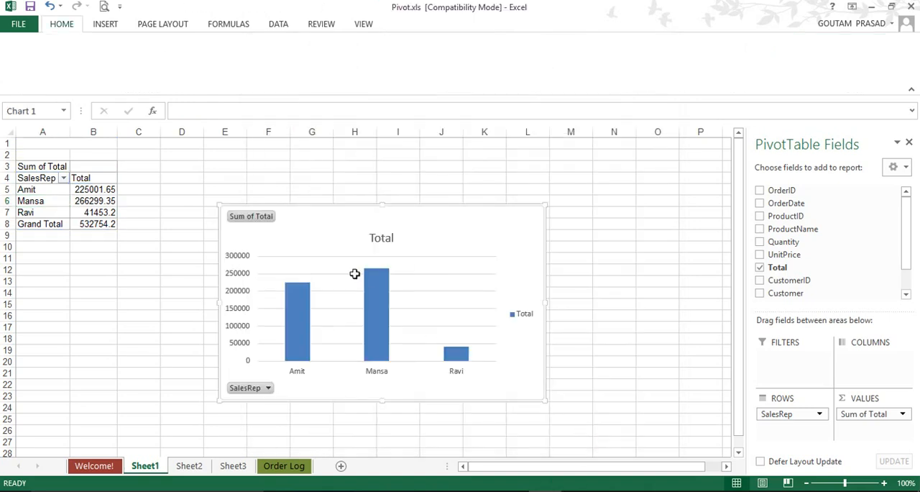
# Step: Filter the PivotChart's SalesRep field to exclude the second listed representative
pyautogui.click(408, 229)
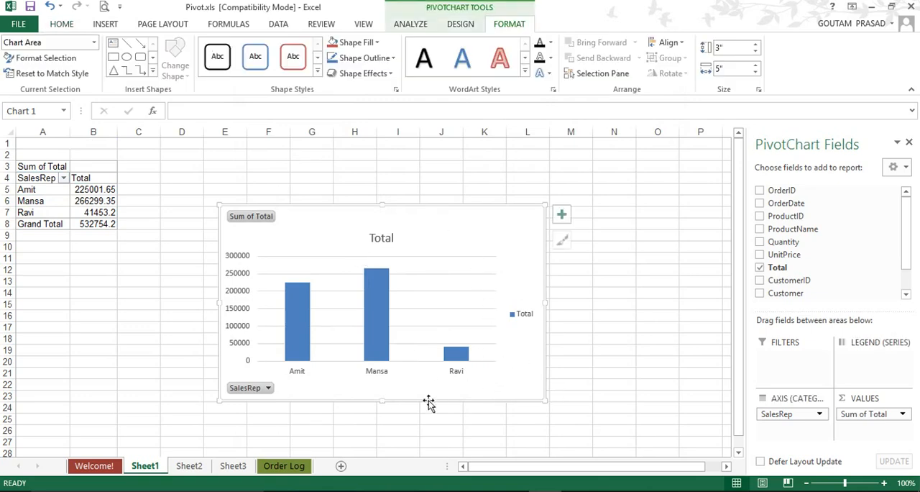
pyautogui.click(266, 389)
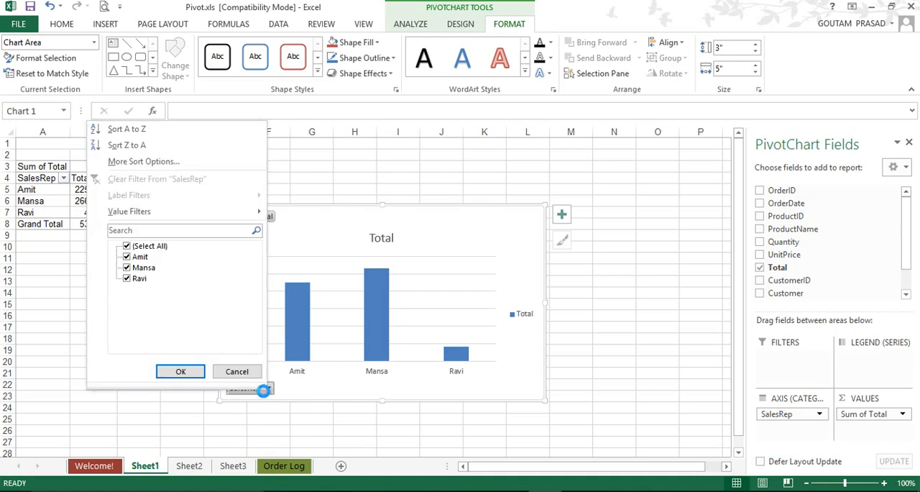
pyautogui.click(127, 267)
pyautogui.click(180, 372)
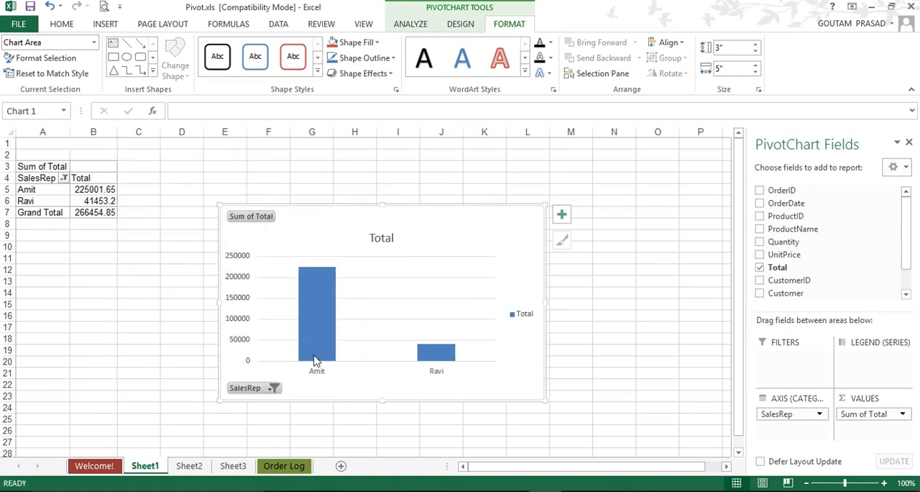
# Step: Include the excluded representative again in the PivotChart's SalesRep filter
pyautogui.click(274, 388)
pyautogui.click(127, 267)
pyautogui.click(192, 372)
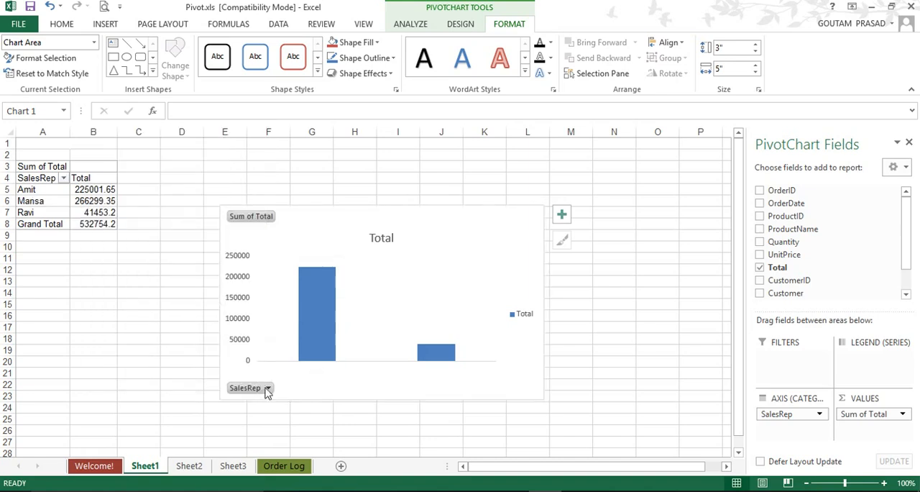
pyautogui.click(262, 220)
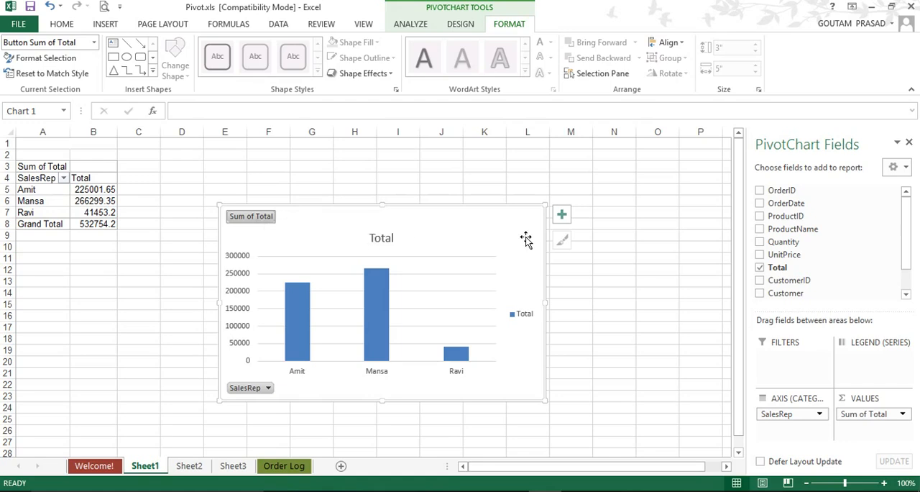
# Step: Filter the customer-by-product PivotTable on Sheet2 to show only the Amul Milk and Biscute products
pyautogui.click(191, 466)
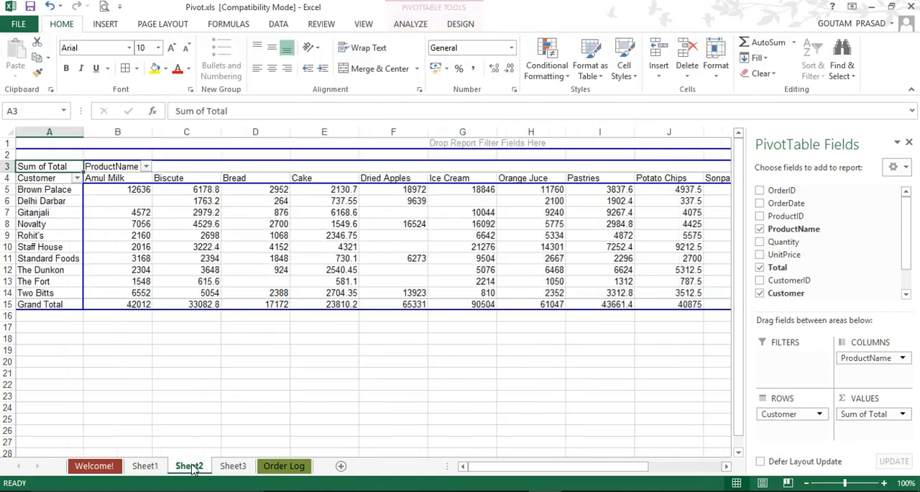
pyautogui.click(176, 224)
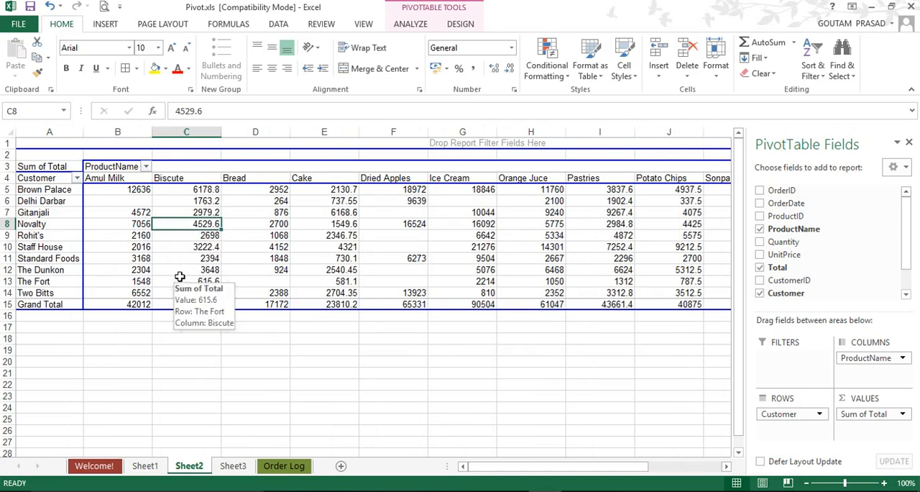
pyautogui.moveTo(176, 267)
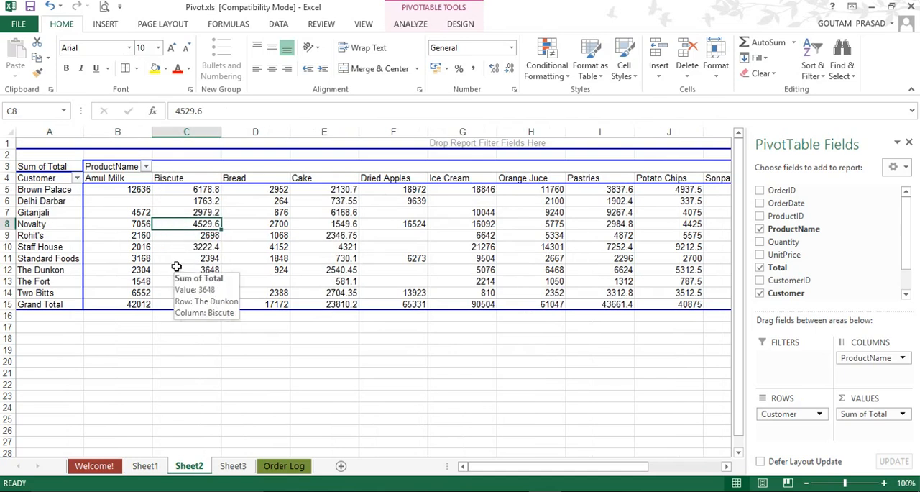
pyautogui.click(146, 167)
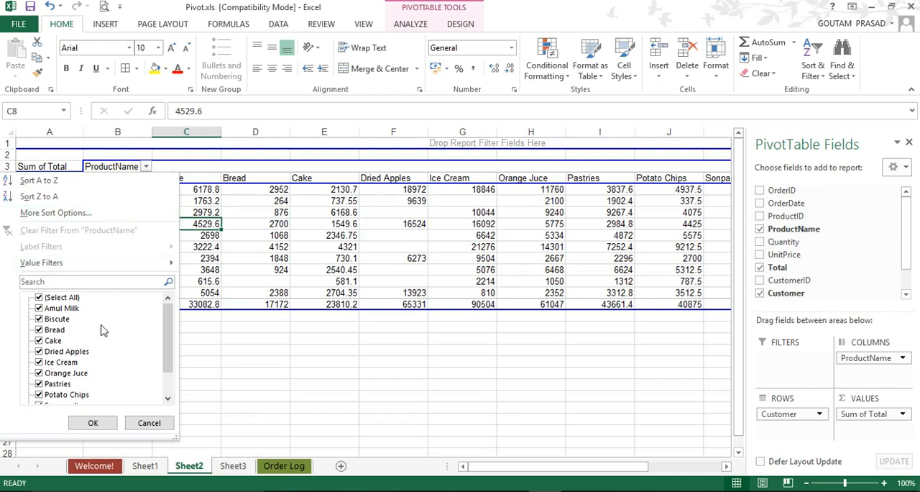
pyautogui.click(39, 298)
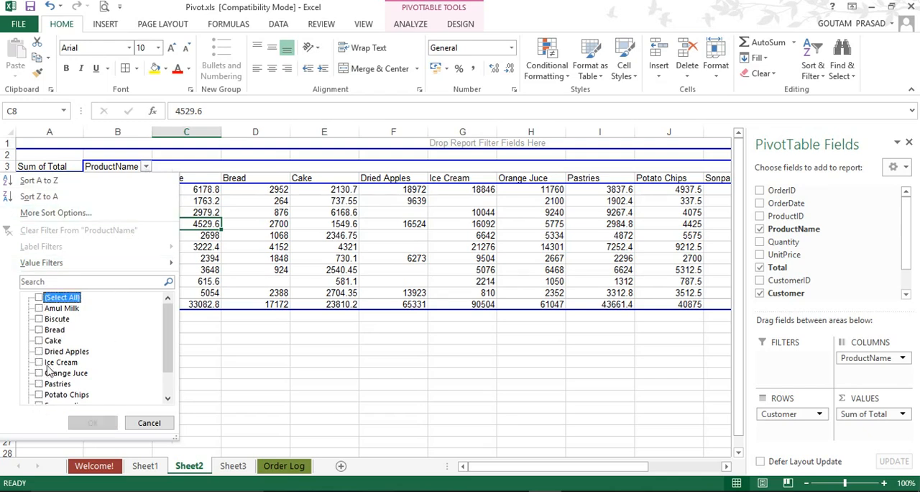
pyautogui.click(39, 307)
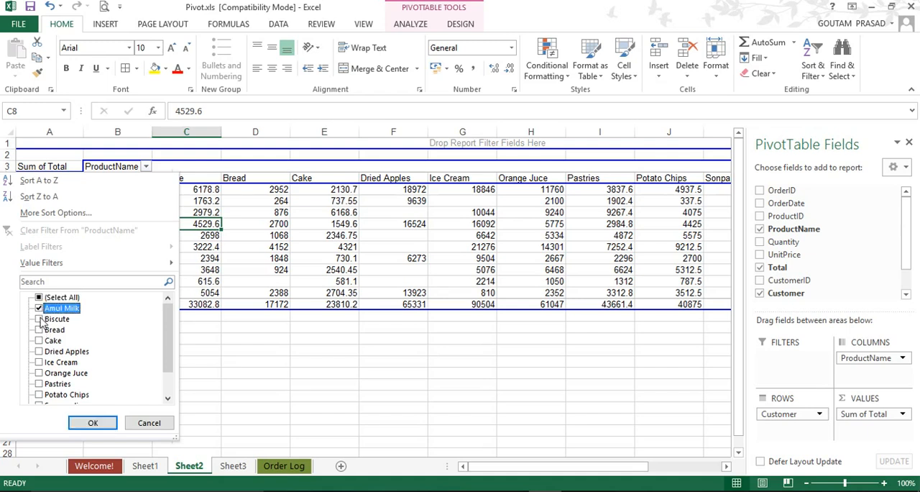
pyautogui.click(40, 319)
pyautogui.click(92, 422)
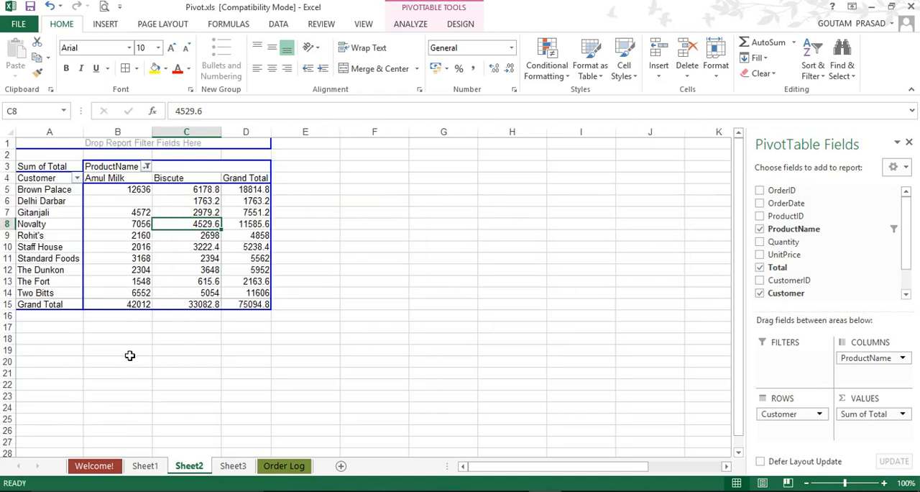
# Step: Insert a Clustered Column PivotChart of the filtered PivotTable on Sheet2 and enlarge it to about 3.47" high by 6.53" wide
pyautogui.click(122, 224)
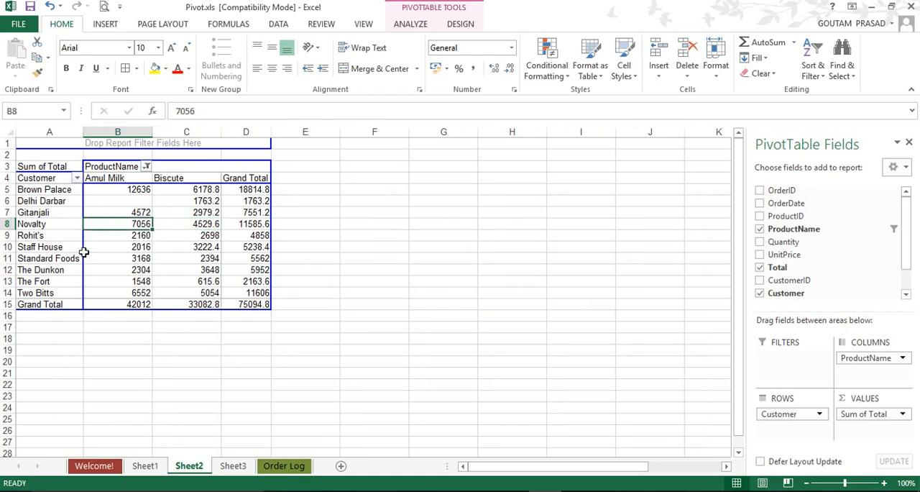
pyautogui.click(30, 213)
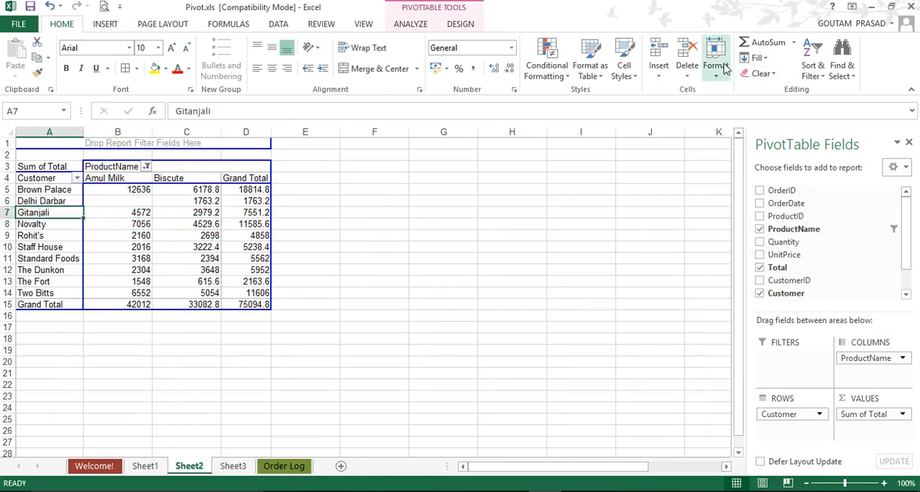
pyautogui.click(411, 24)
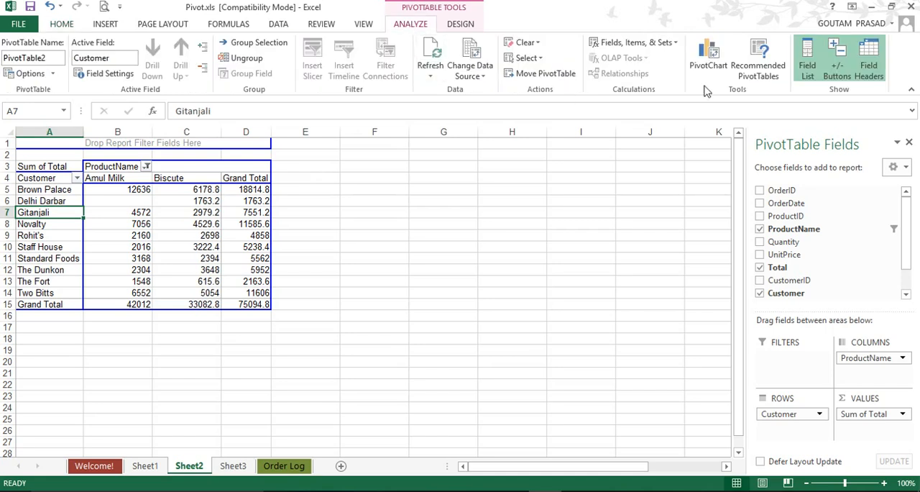
pyautogui.click(709, 54)
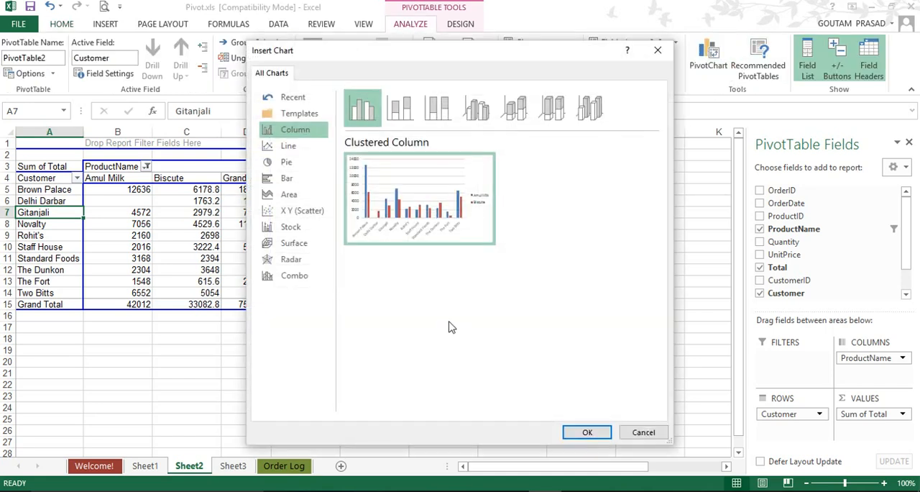
pyautogui.click(591, 436)
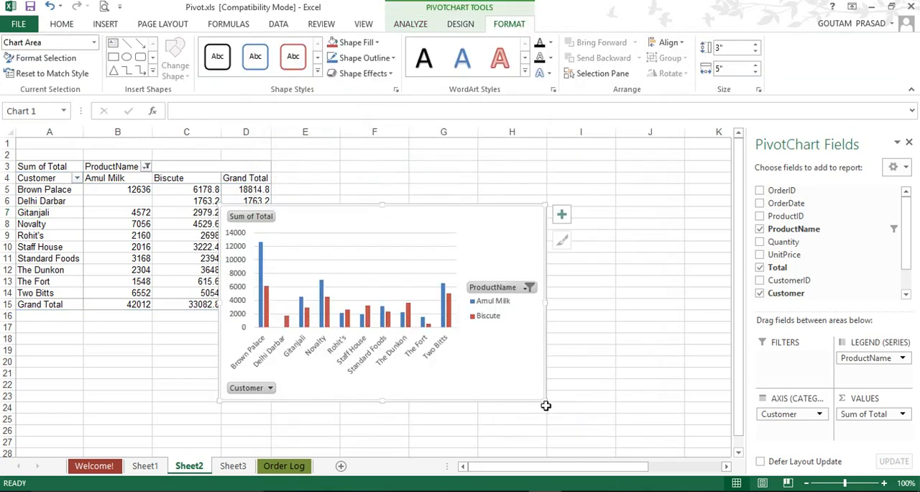
pyautogui.moveTo(544, 403); pyautogui.dragTo(644, 431)
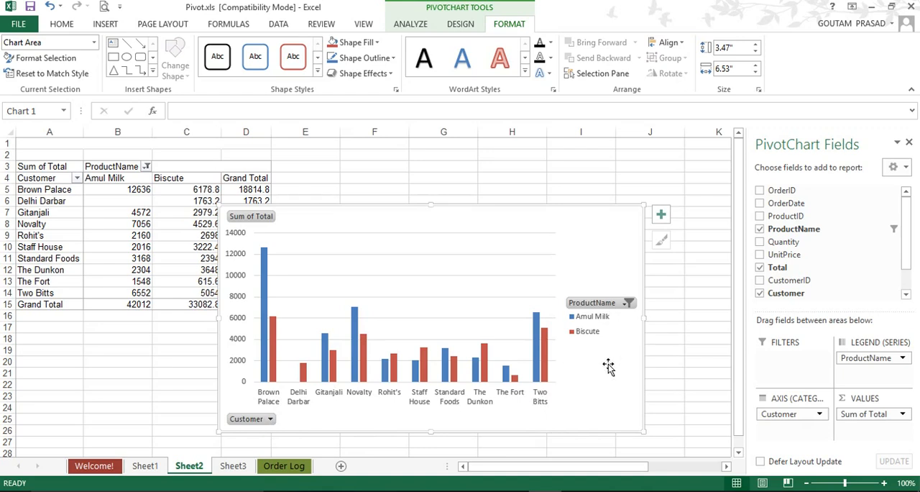
# Step: Remove Biscute from the PivotChart's ProductName filter, leaving only Amul Milk selected
pyautogui.click(627, 304)
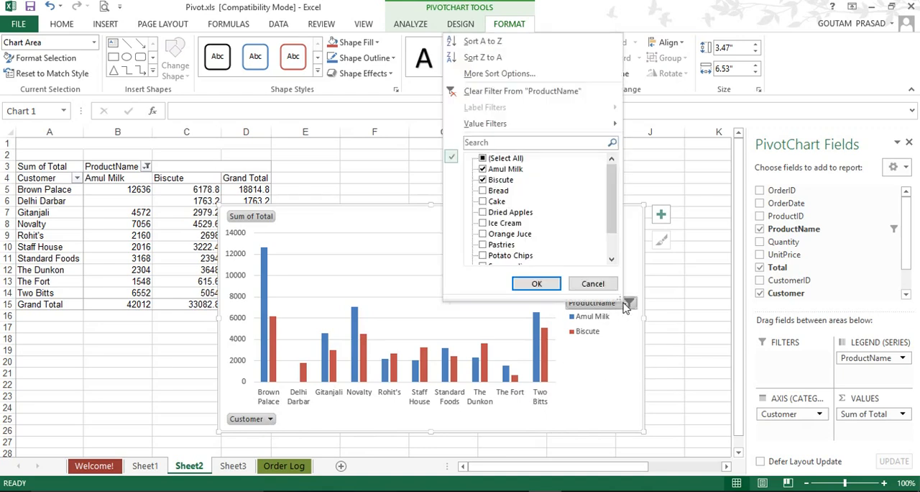
pyautogui.click(482, 180)
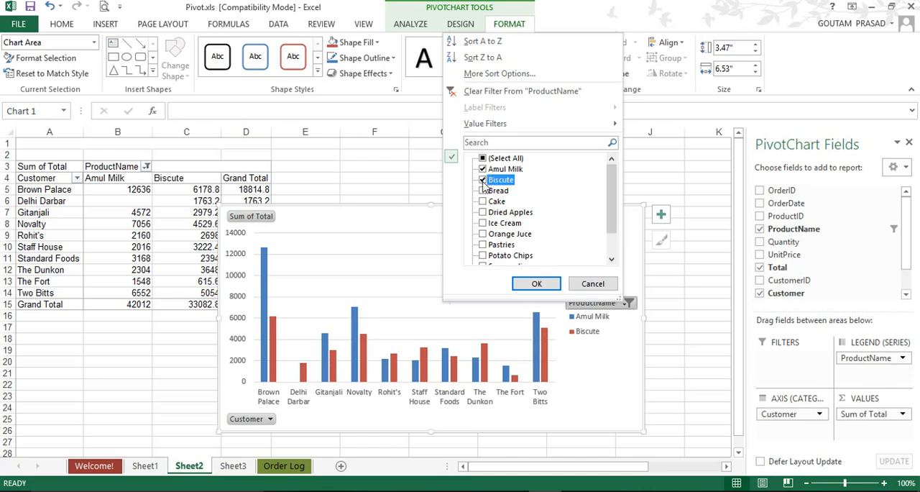
pyautogui.click(536, 284)
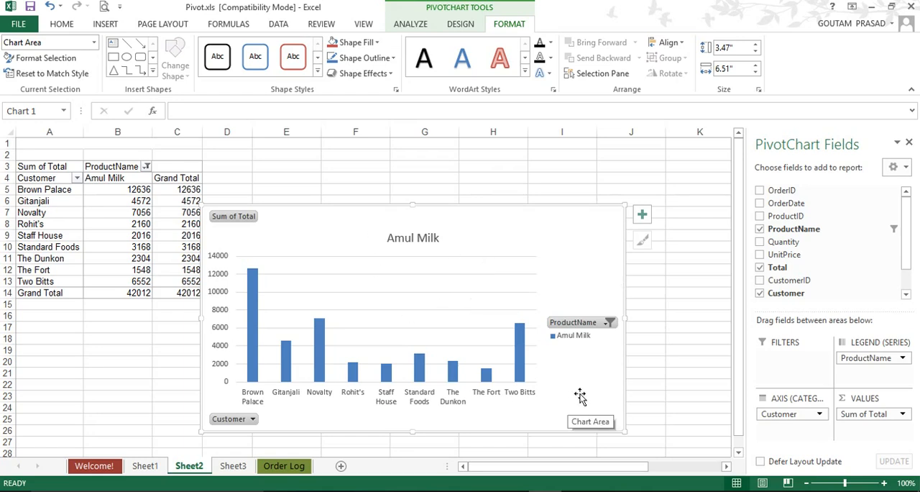
# Step: Filter the PivotChart's Customer field to exclude Brown Palace, Delhi Darbar, Gitanjali and Novalty
pyautogui.click(253, 420)
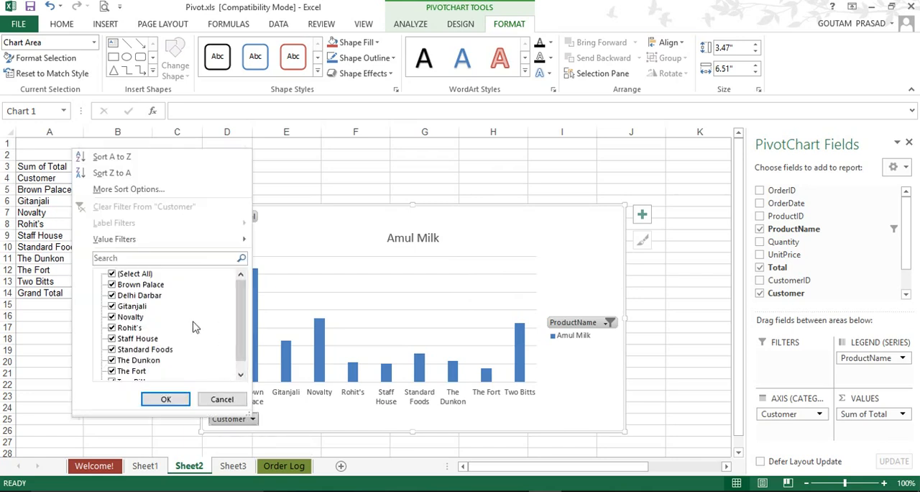
pyautogui.moveTo(241, 327); pyautogui.dragTo(248, 287)
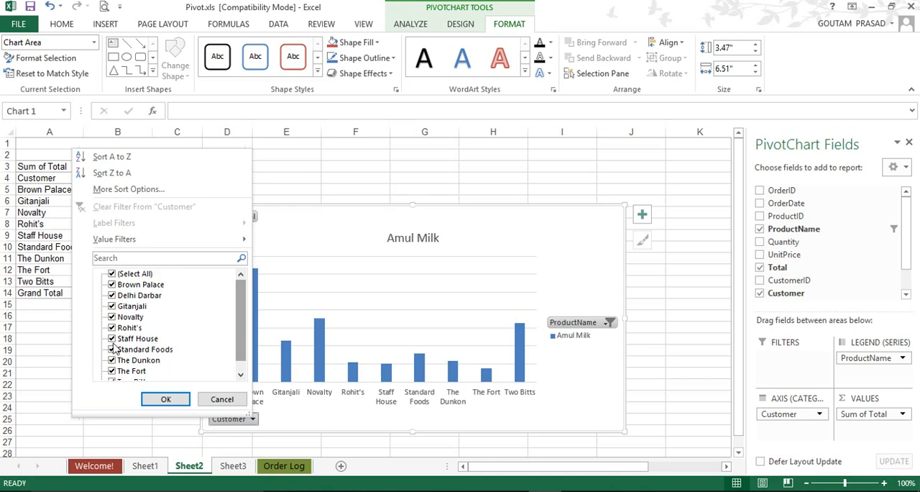
pyautogui.click(112, 285)
pyautogui.click(112, 295)
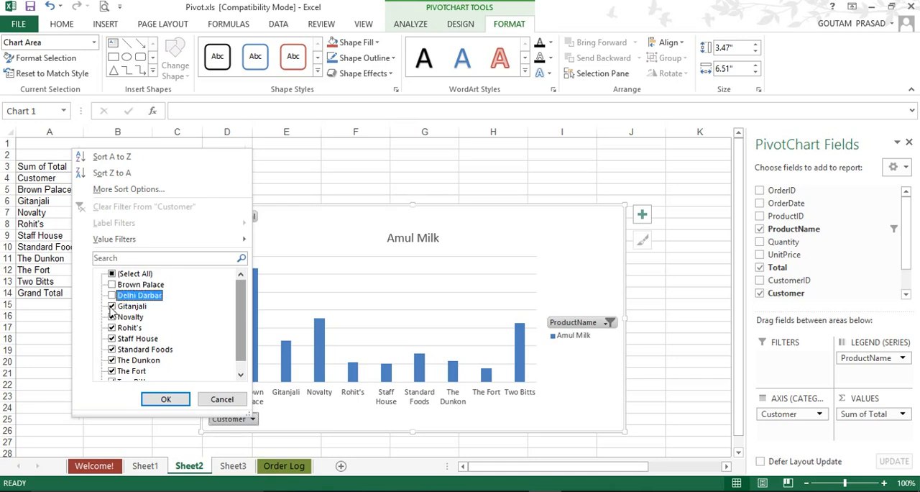
pyautogui.click(112, 306)
pyautogui.click(112, 317)
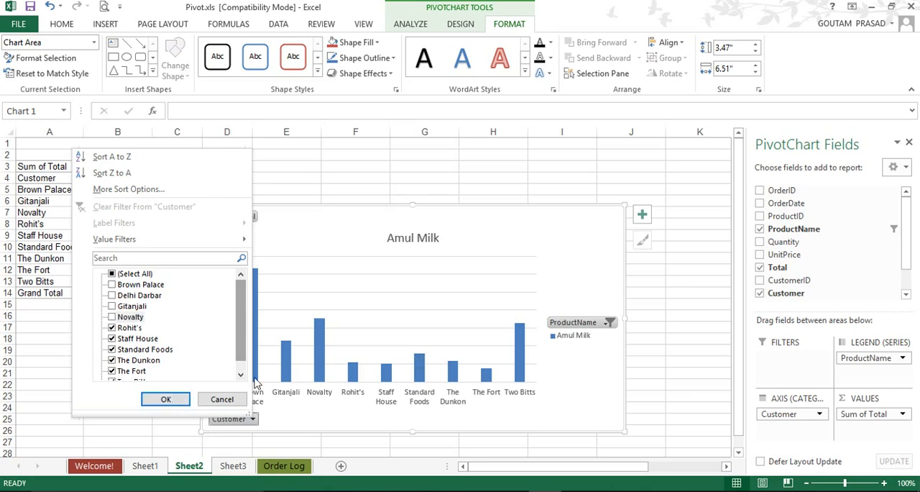
pyautogui.click(160, 400)
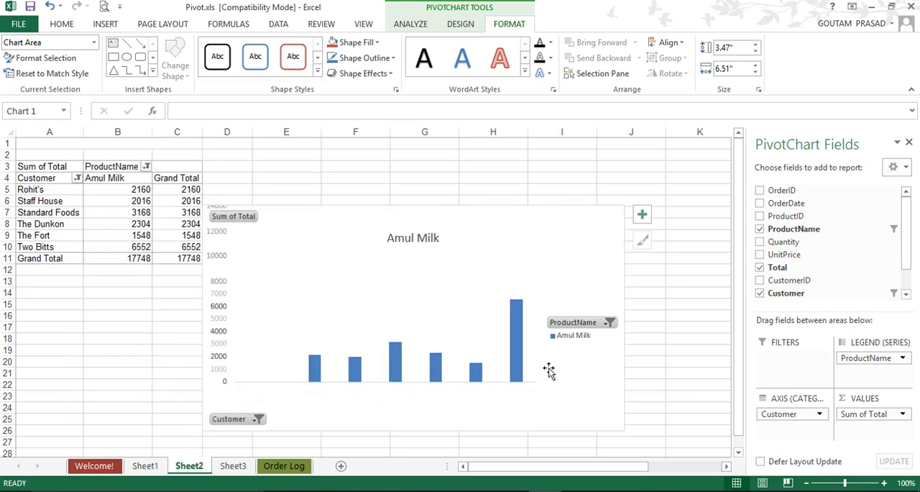